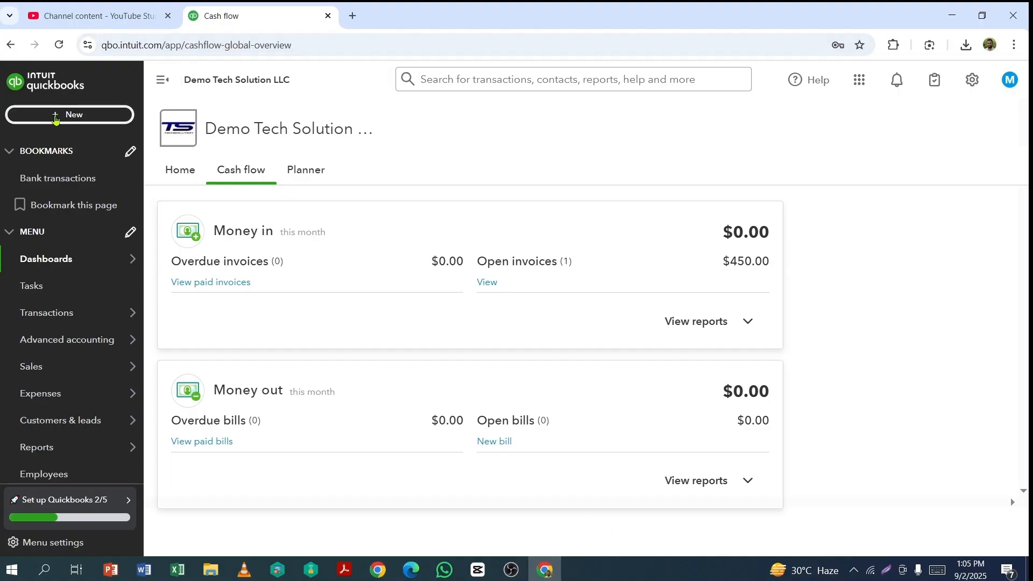
Step: Start a new customer invoice
{"action": "left_click", "coordinate": [57, 116]}
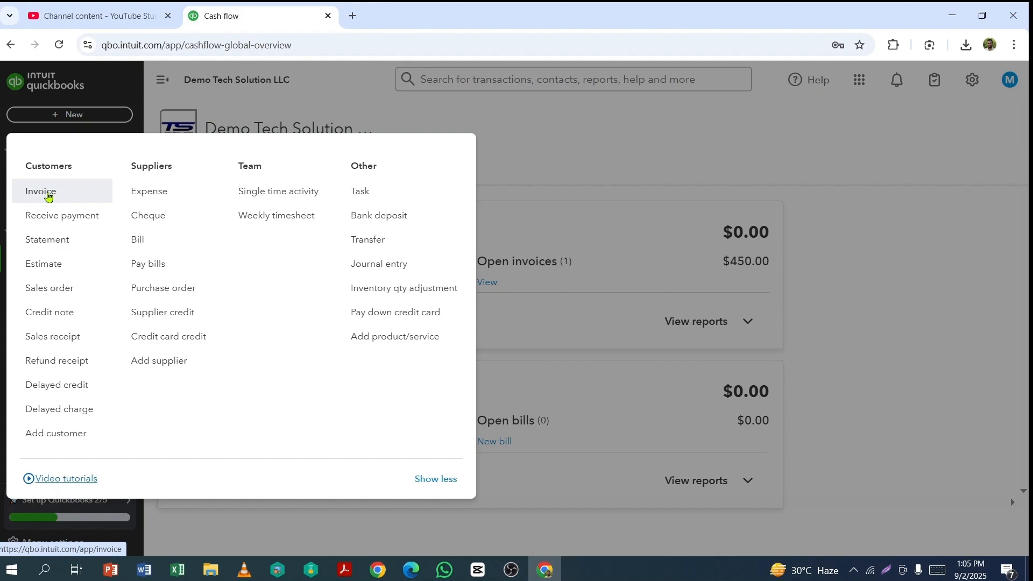
{"action": "left_click", "coordinate": [48, 196]}
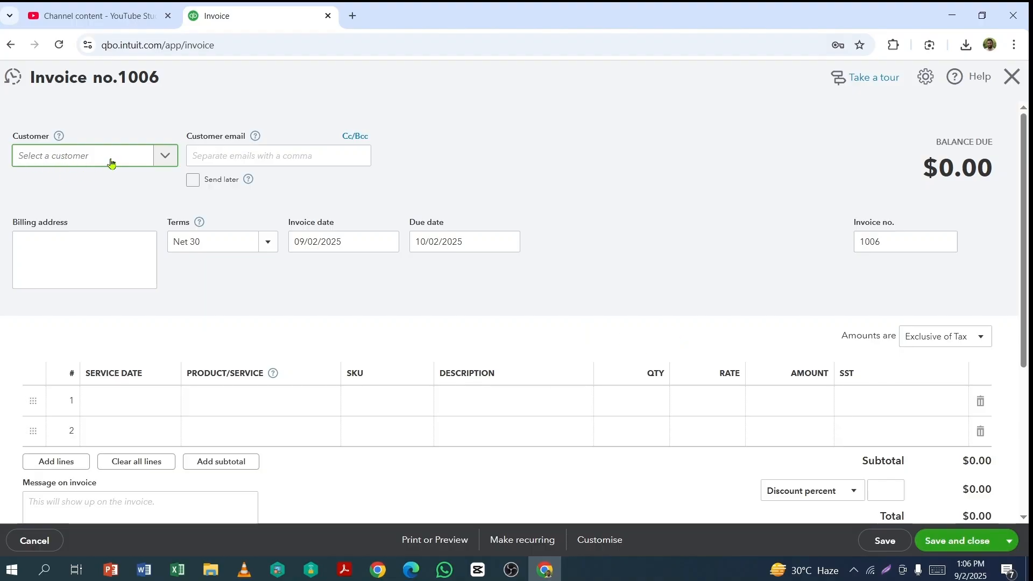
Step: Open the form for adding a new customer from the invoice, review its sections, and close it without saving
{"action": "left_click", "coordinate": [166, 157]}
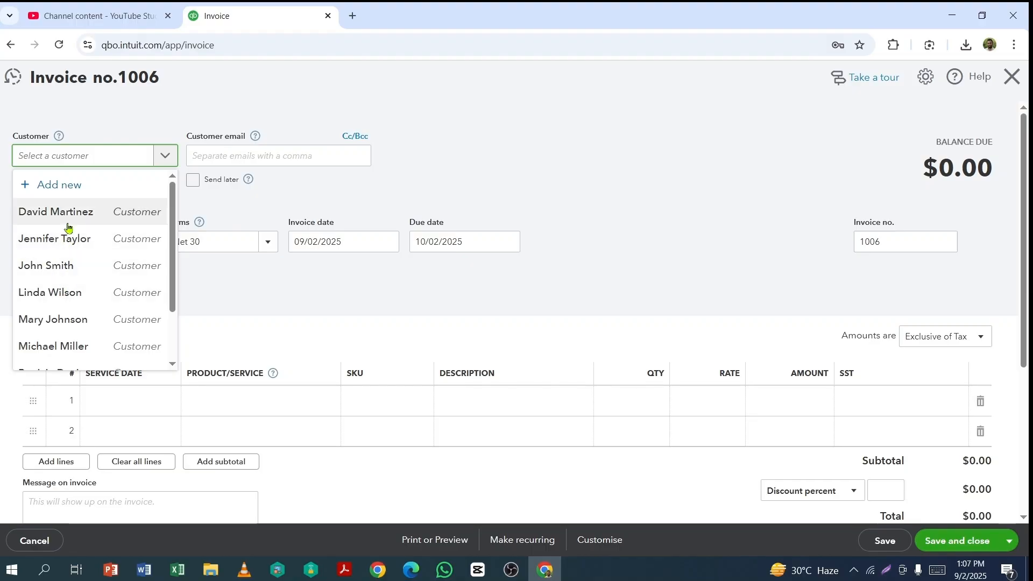
{"action": "left_click", "coordinate": [43, 189]}
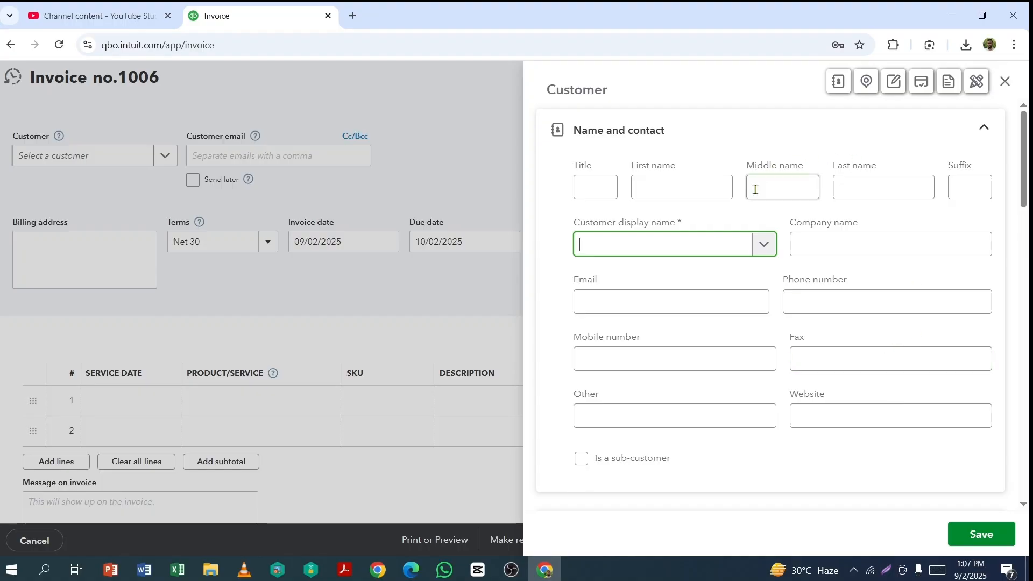
{"action": "scroll", "coordinate": [756, 323], "scroll_direction": "down", "scroll_amount": 4}
{"action": "scroll", "coordinate": [760, 353], "scroll_direction": "down", "scroll_amount": 9}
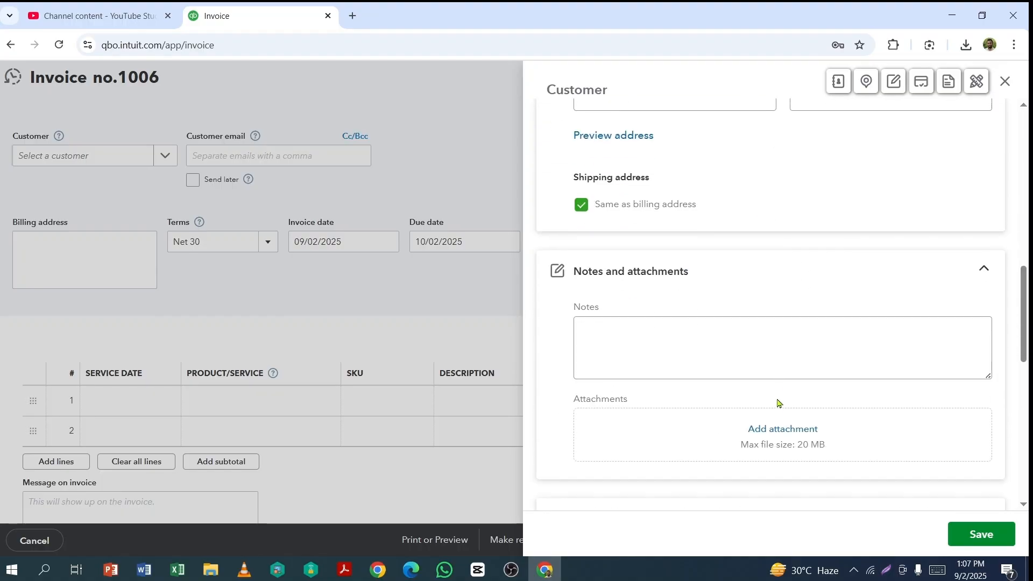
{"action": "scroll", "coordinate": [804, 348], "scroll_direction": "up", "scroll_amount": 8}
{"action": "scroll", "coordinate": [804, 348], "scroll_direction": "up", "scroll_amount": 6}
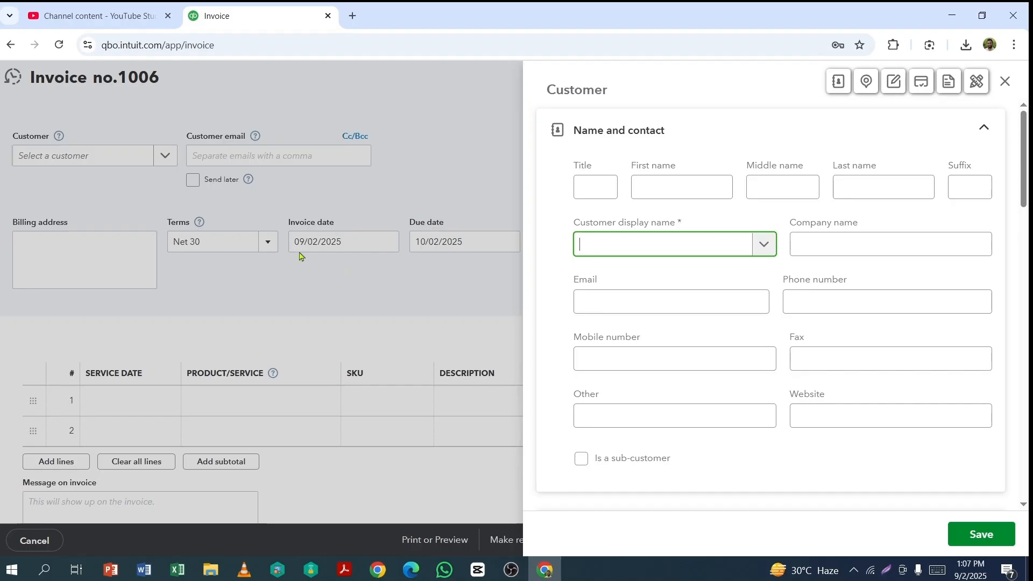
{"action": "left_click", "coordinate": [1005, 81]}
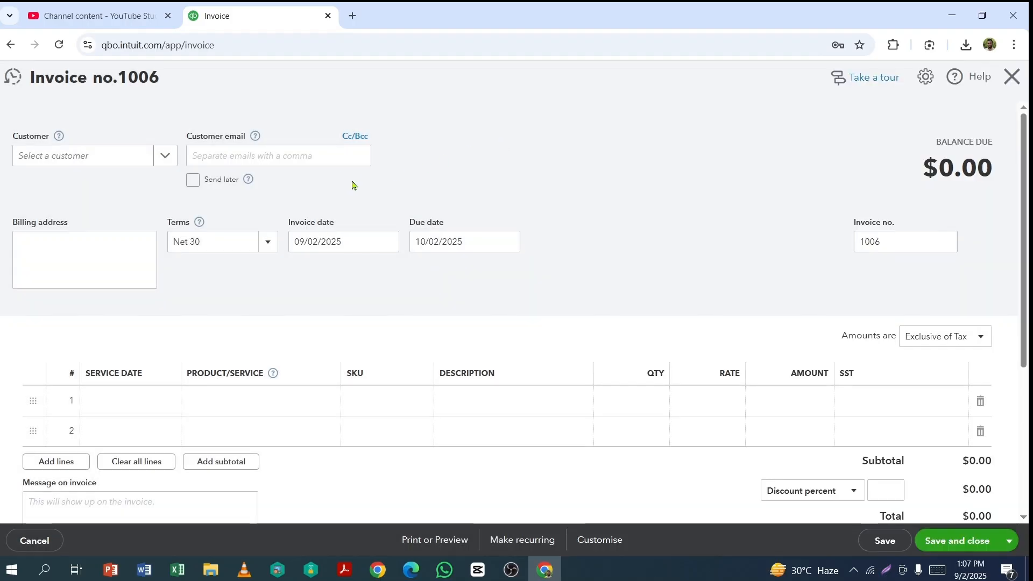
Step: Select the last existing customer in the customer list for the invoice
{"action": "left_click", "coordinate": [166, 158]}
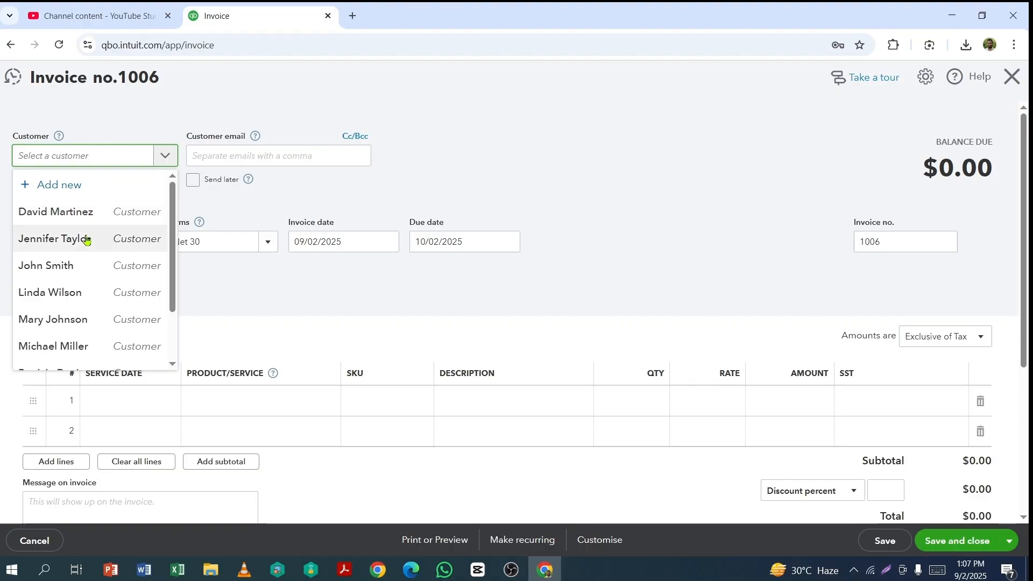
{"action": "scroll", "coordinate": [83, 244], "scroll_direction": "down", "scroll_amount": 2}
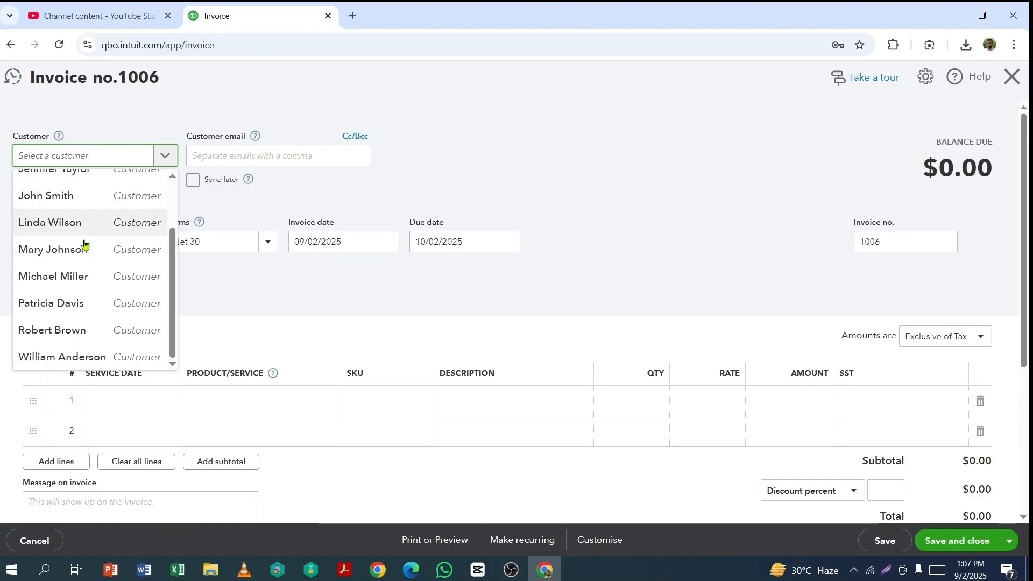
{"action": "left_click", "coordinate": [54, 360]}
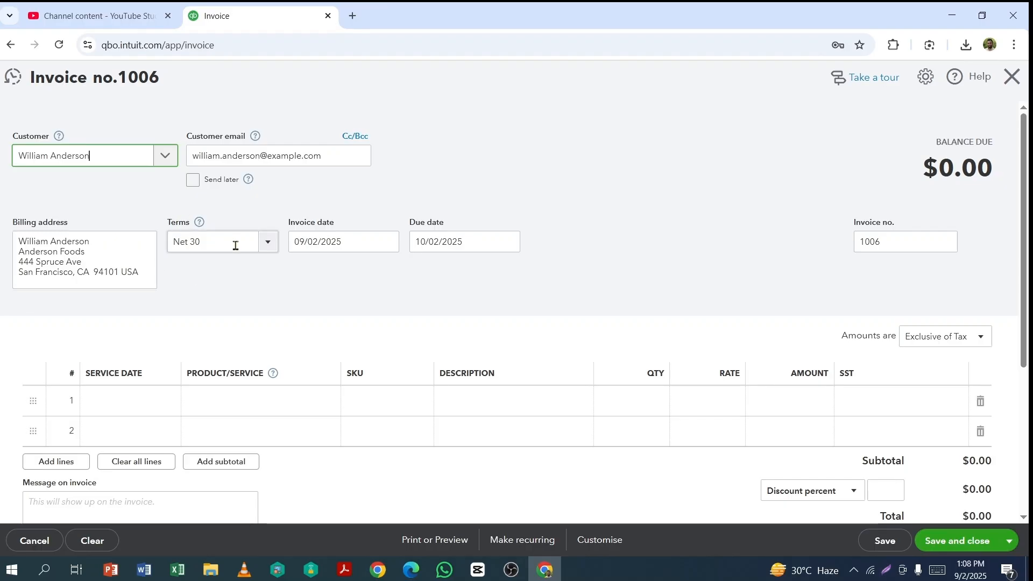
Step: Open the form for adding a new payment term and dismiss it without saving
{"action": "left_click", "coordinate": [269, 244]}
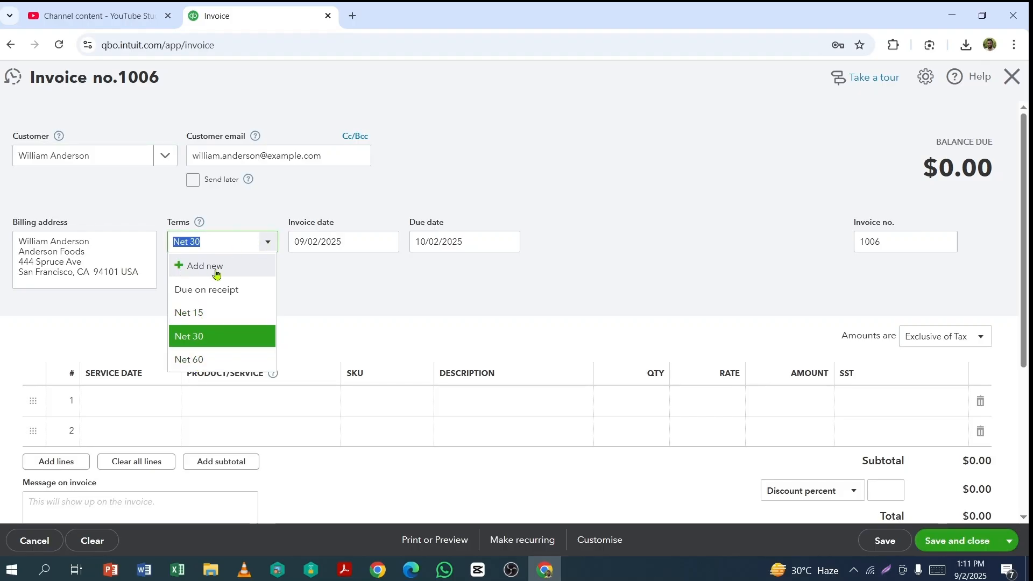
{"action": "left_click", "coordinate": [182, 271]}
{"action": "left_click", "coordinate": [181, 270]}
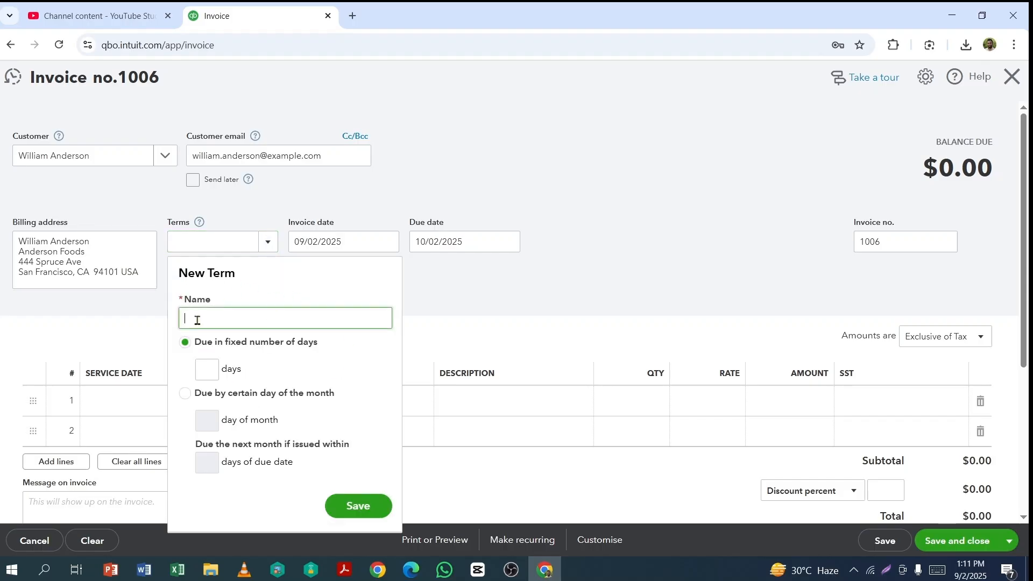
{"action": "left_click", "coordinate": [457, 287]}
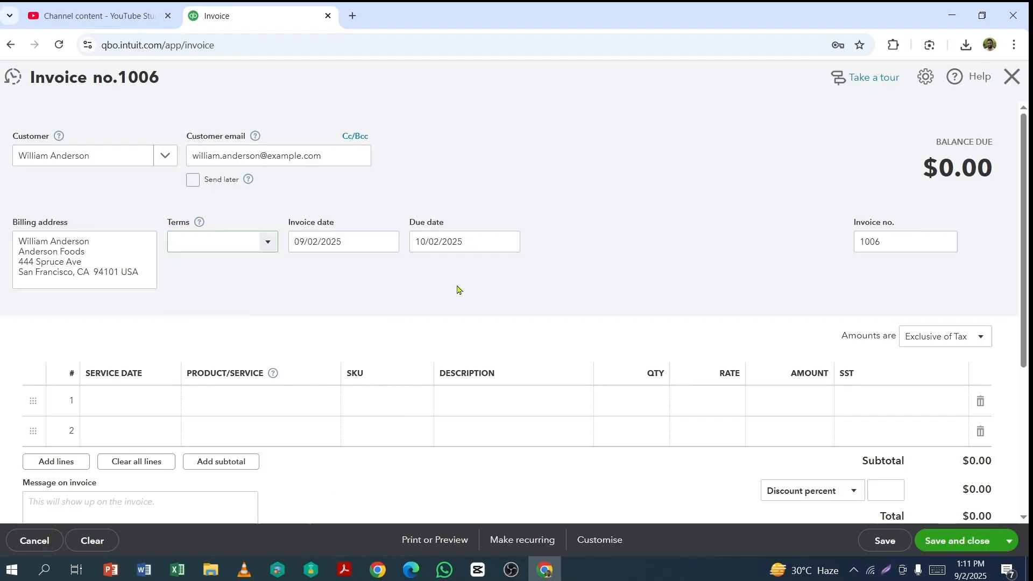
Step: Set the invoice terms to Net 30 and the invoice date to 08/30/2025
{"action": "left_click", "coordinate": [269, 242]}
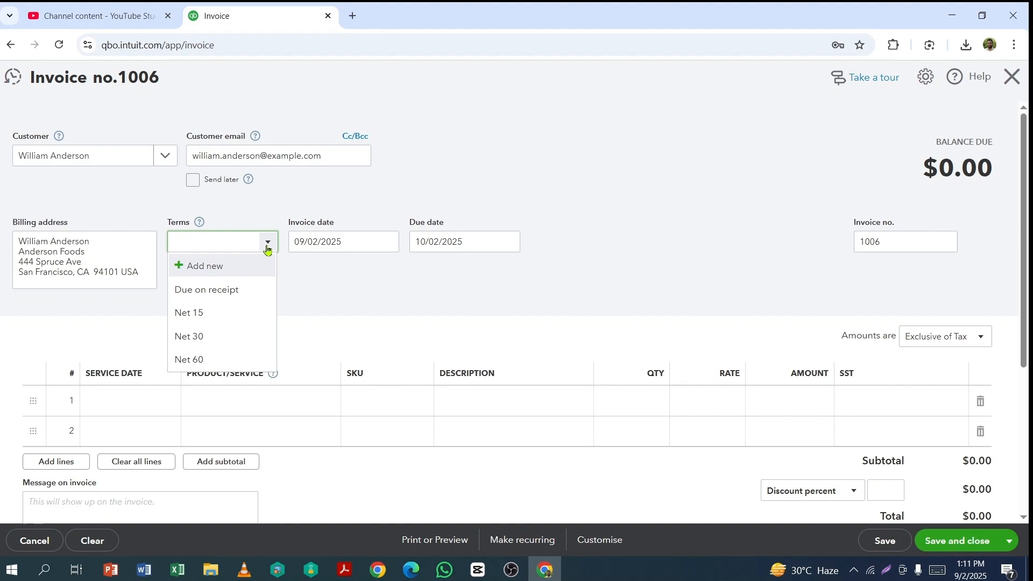
{"action": "left_click", "coordinate": [194, 339]}
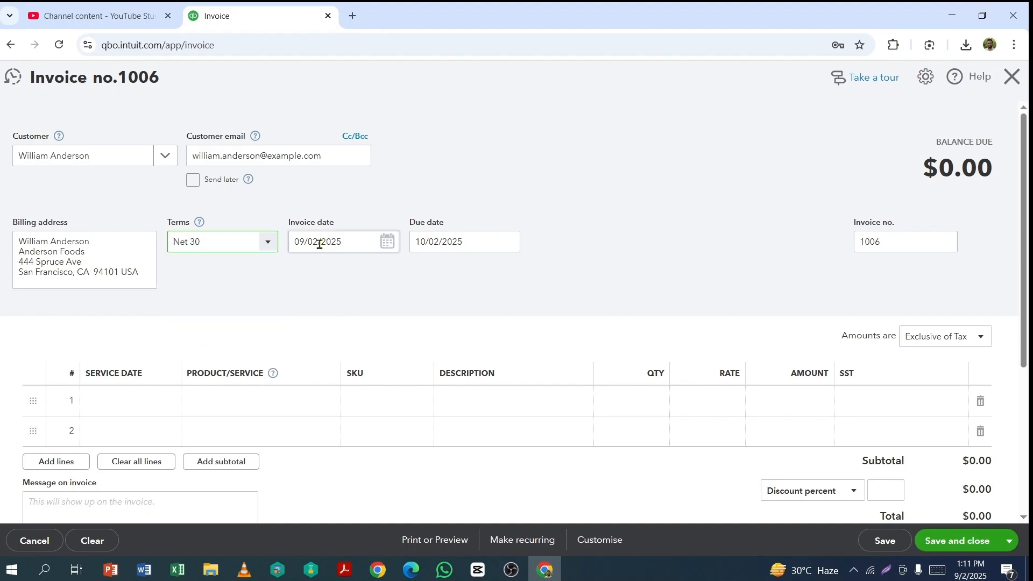
{"action": "left_click", "coordinate": [387, 242]}
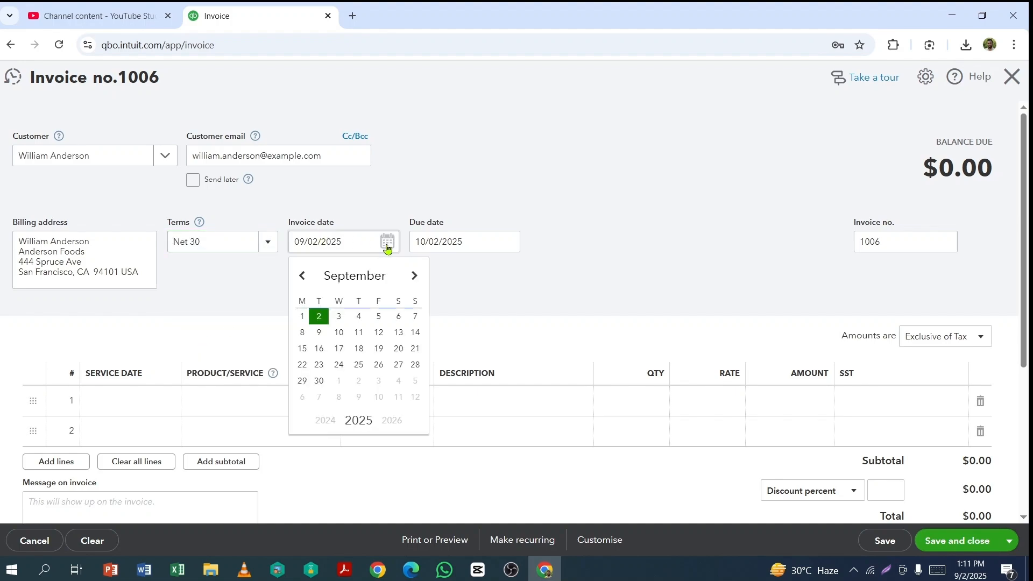
{"action": "left_click", "coordinate": [302, 277]}
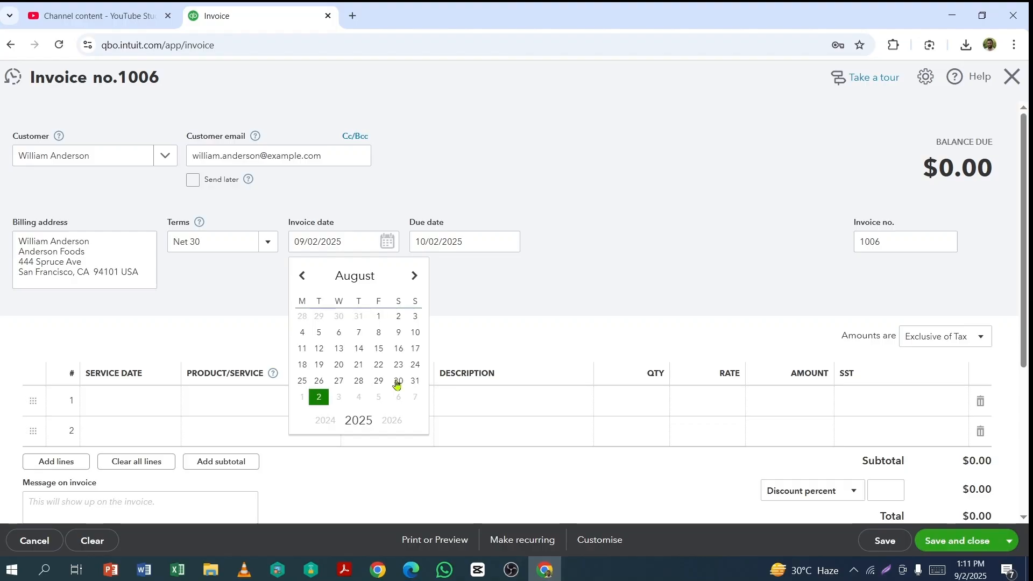
{"action": "left_click", "coordinate": [398, 381]}
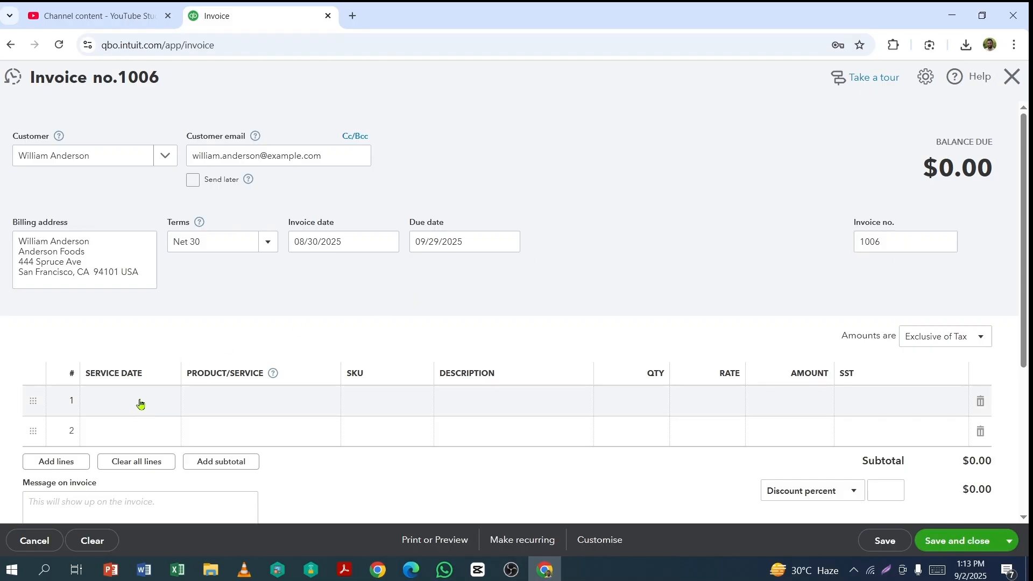
Step: Set the service date of the first invoice line to 09/01/2025
{"action": "scroll", "coordinate": [141, 404], "scroll_direction": "down", "scroll_amount": 1}
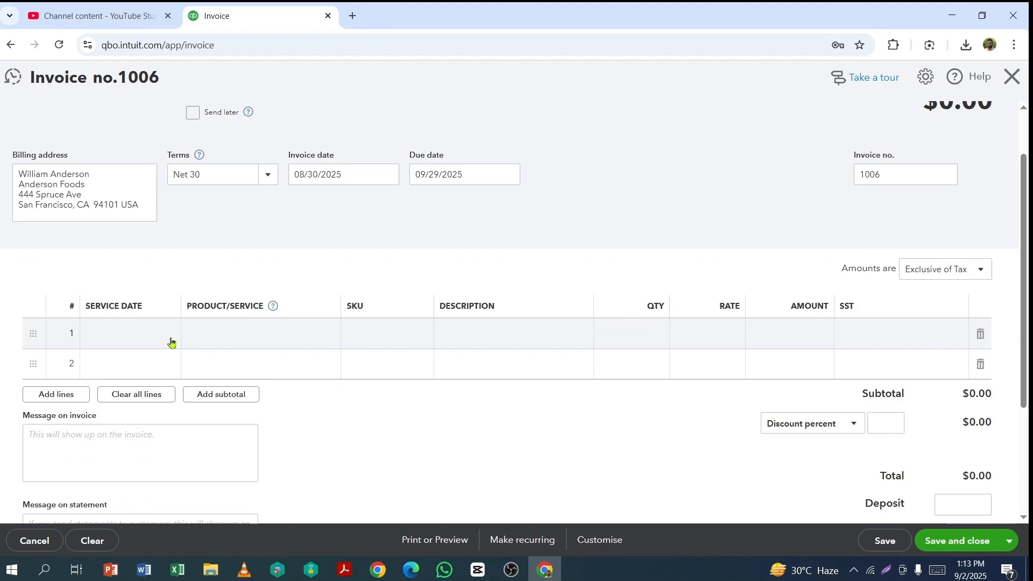
{"action": "left_click", "coordinate": [168, 337]}
{"action": "left_click", "coordinate": [168, 338]}
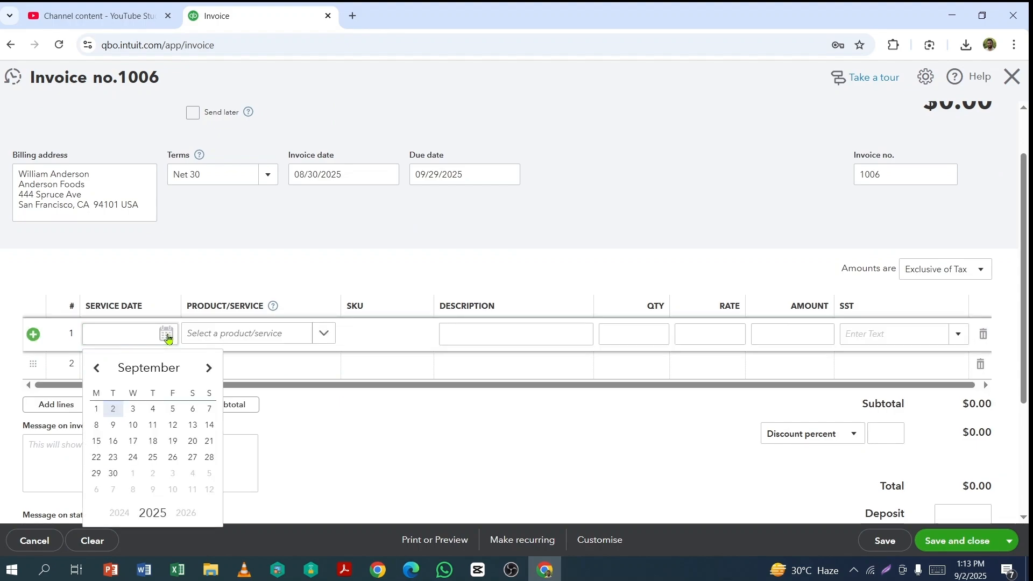
{"action": "left_click", "coordinate": [96, 413]}
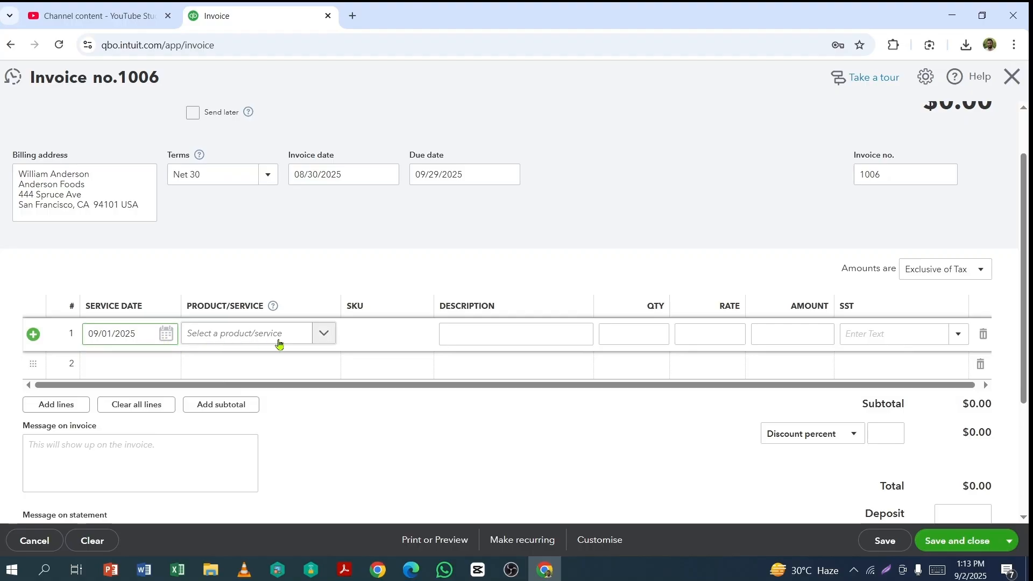
Step: Choose HP Laser Printer as the product on the first invoice line and apply Sales Tax (8%) to it
{"action": "left_click", "coordinate": [323, 335]}
{"action": "scroll", "coordinate": [273, 420], "scroll_direction": "down", "scroll_amount": 5}
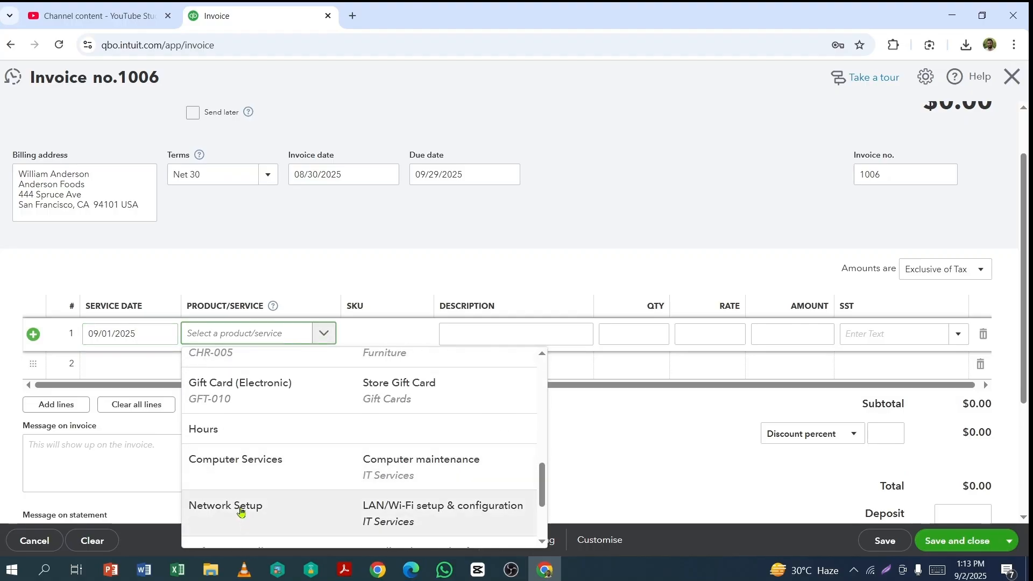
{"action": "scroll", "coordinate": [254, 480], "scroll_direction": "down", "scroll_amount": 3}
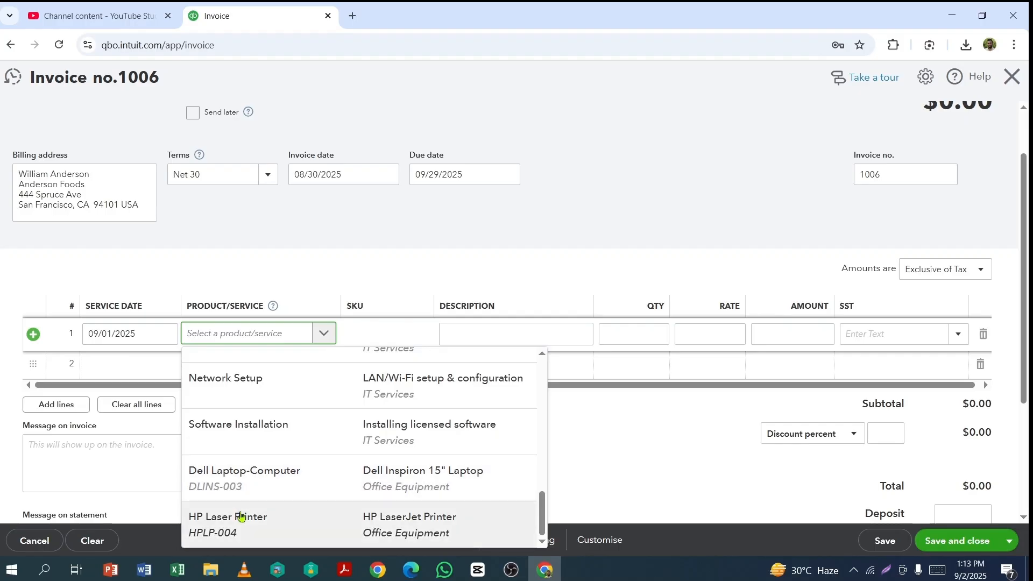
{"action": "left_click", "coordinate": [240, 519]}
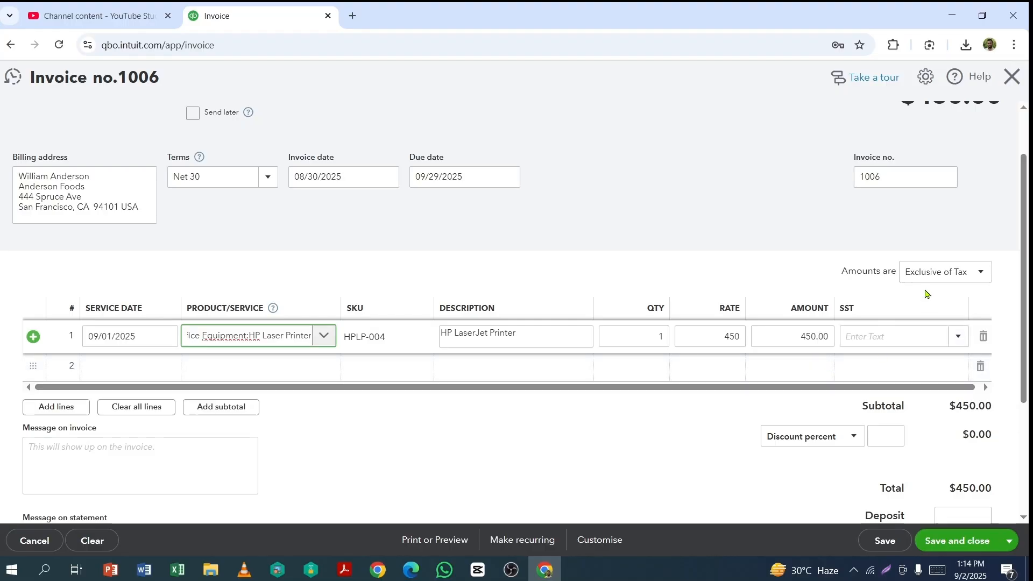
{"action": "left_click", "coordinate": [960, 337]}
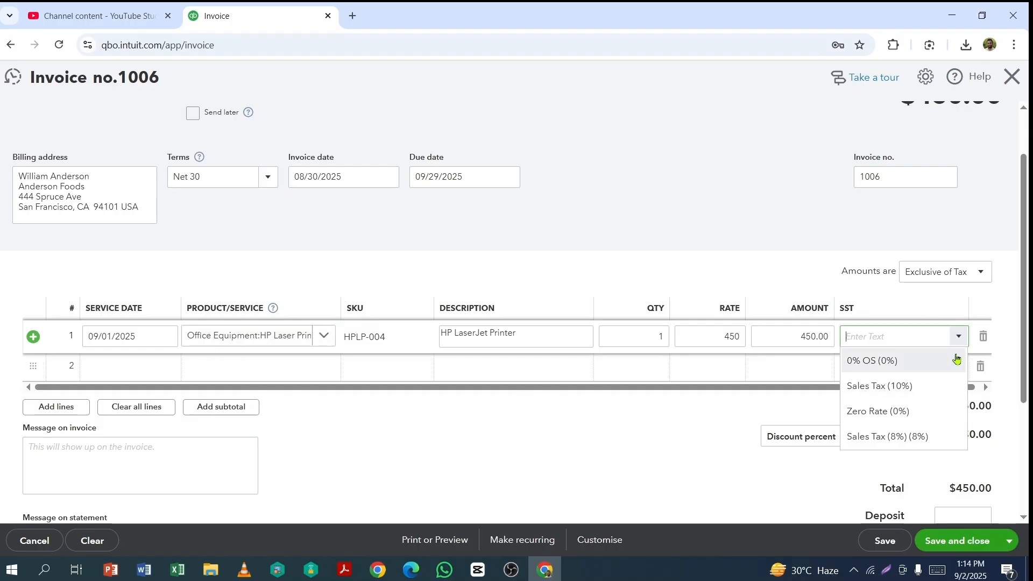
{"action": "left_click", "coordinate": [889, 437]}
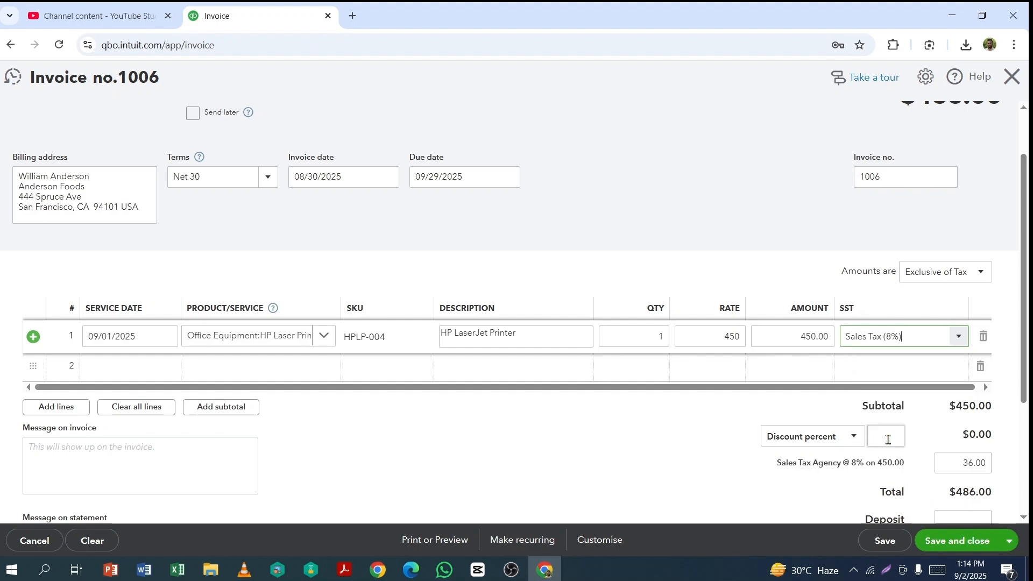
Step: Set the service date of the second invoice line to 09/01/2025
{"action": "scroll", "coordinate": [170, 299], "scroll_direction": "down", "scroll_amount": 2}
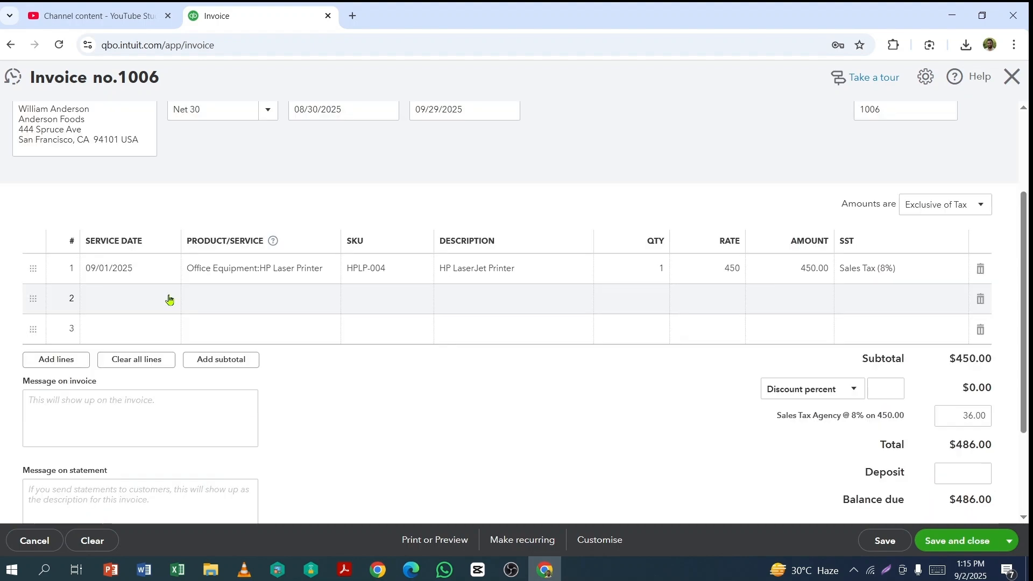
{"action": "left_click", "coordinate": [167, 301]}
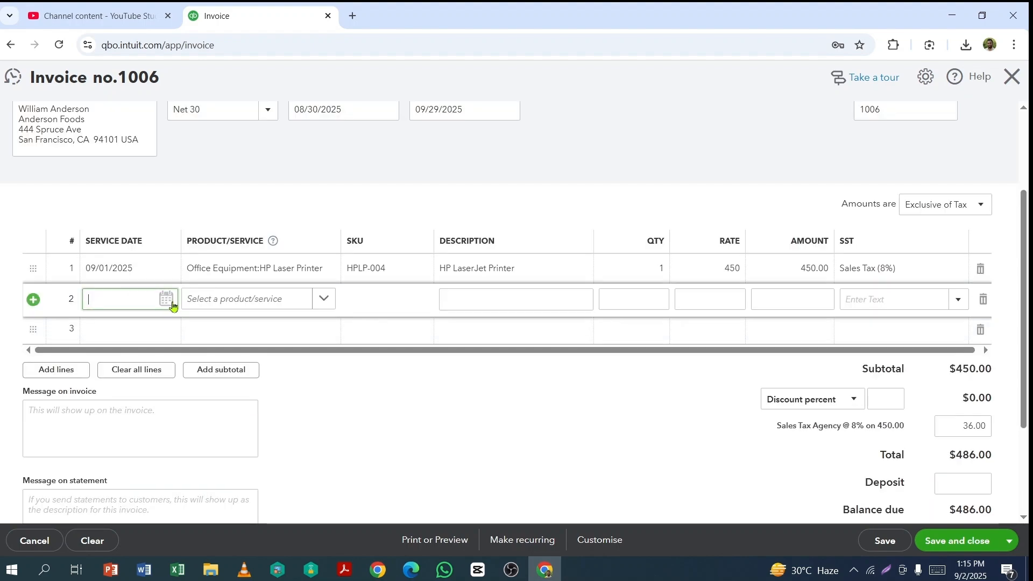
{"action": "left_click", "coordinate": [169, 302]}
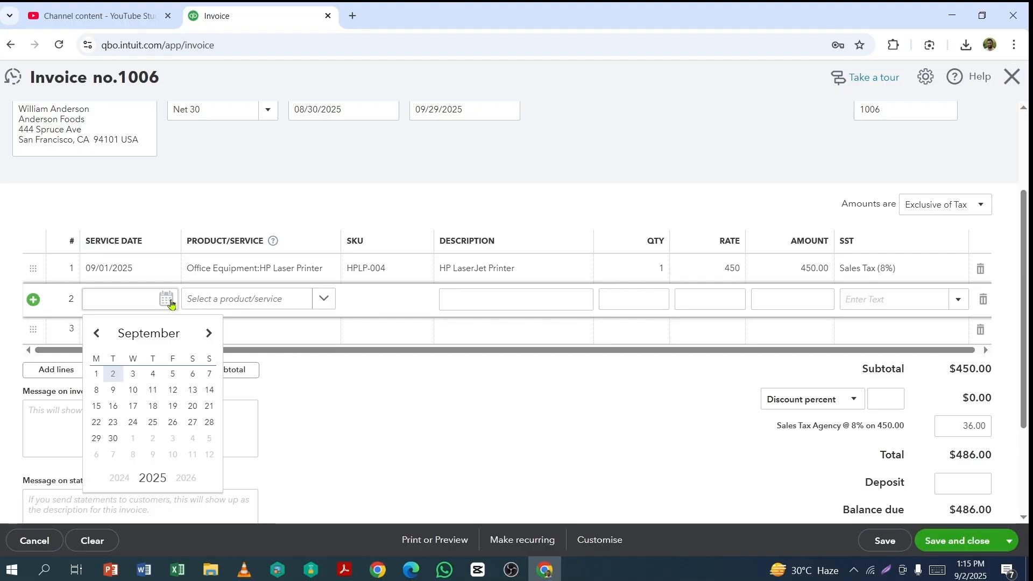
{"action": "left_click", "coordinate": [97, 373]}
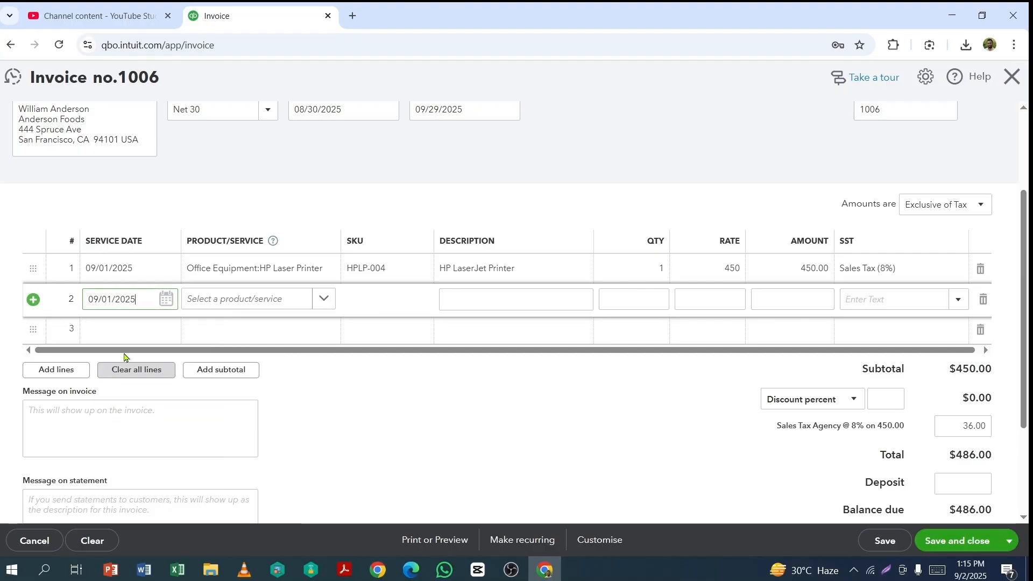
Step: Examine the form for adding a new service from the second invoice line's product list, and close it without saving
{"action": "left_click", "coordinate": [323, 300]}
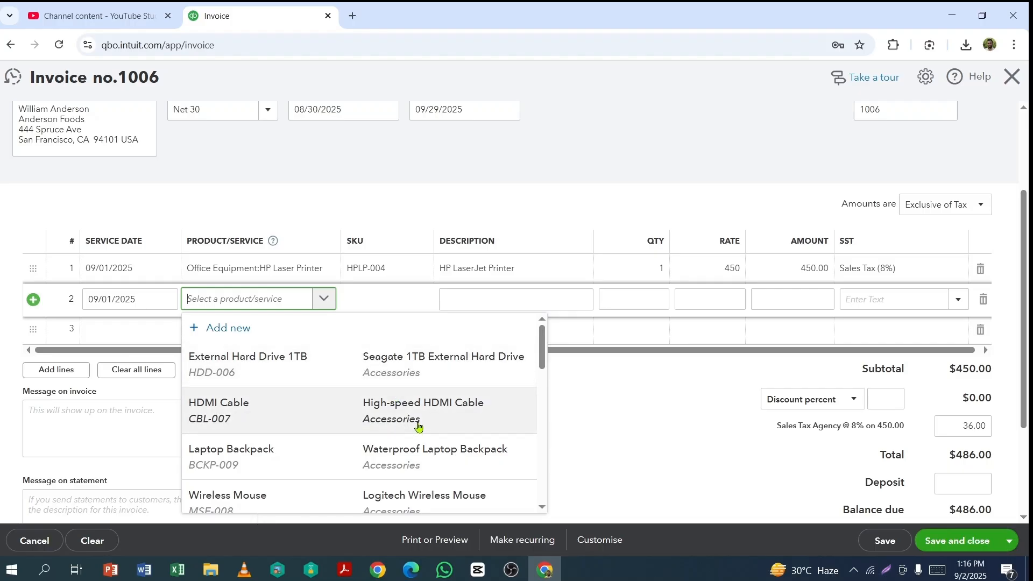
{"action": "scroll", "coordinate": [391, 420], "scroll_direction": "down", "scroll_amount": 1}
{"action": "scroll", "coordinate": [390, 418], "scroll_direction": "up", "scroll_amount": 1}
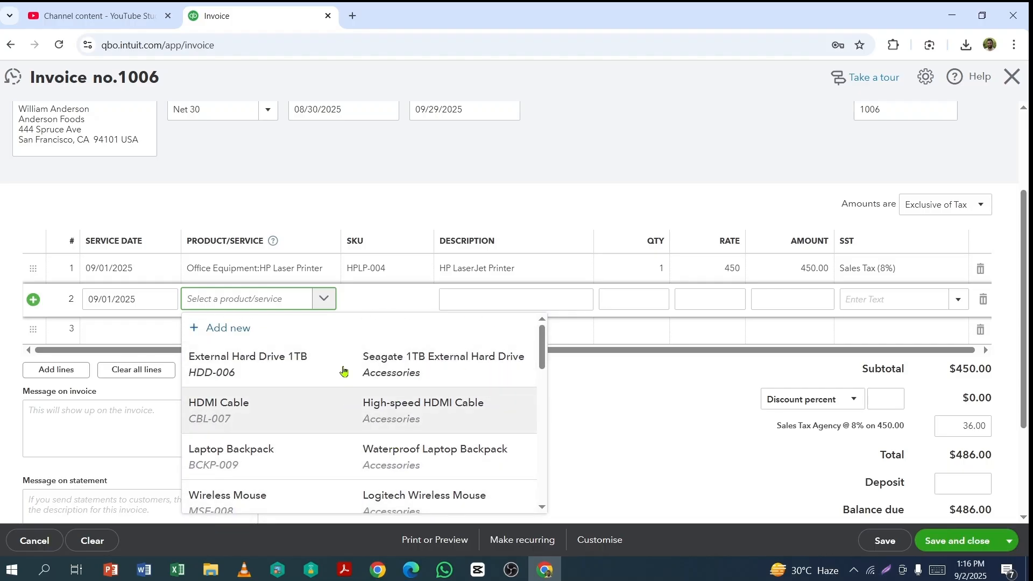
{"action": "left_click", "coordinate": [205, 329]}
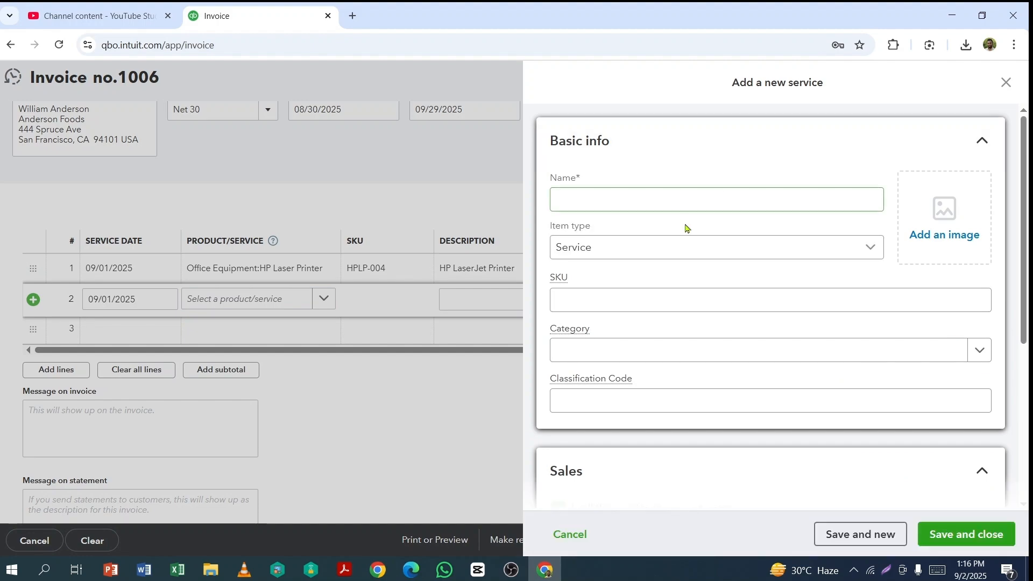
{"action": "scroll", "coordinate": [712, 305], "scroll_direction": "down", "scroll_amount": 1}
{"action": "scroll", "coordinate": [715, 339], "scroll_direction": "down", "scroll_amount": 5}
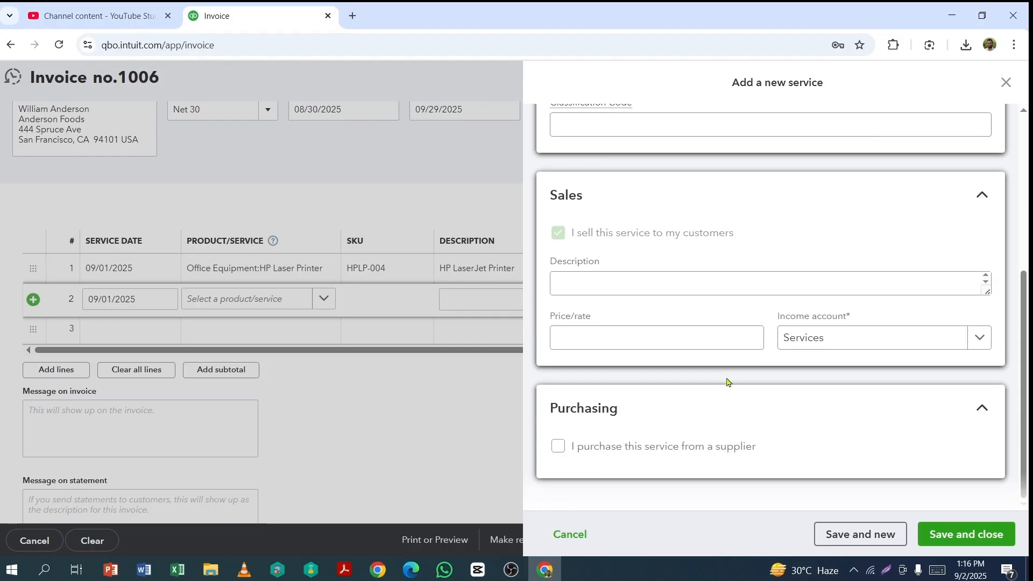
{"action": "scroll", "coordinate": [748, 414], "scroll_direction": "up", "scroll_amount": 6}
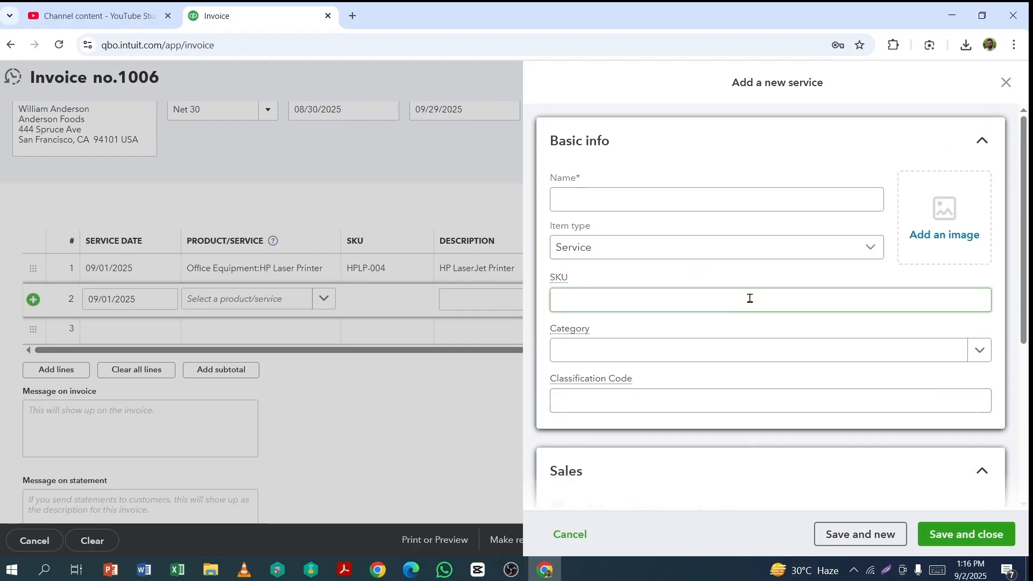
{"action": "scroll", "coordinate": [750, 298], "scroll_direction": "down", "scroll_amount": 3}
{"action": "scroll", "coordinate": [770, 185], "scroll_direction": "down", "scroll_amount": 3}
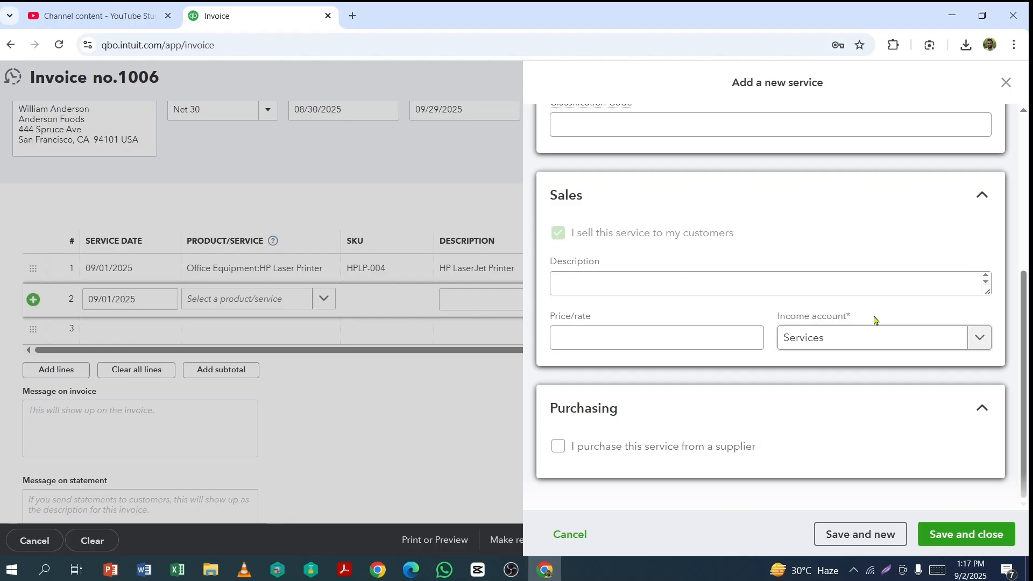
{"action": "left_click", "coordinate": [1006, 84]}
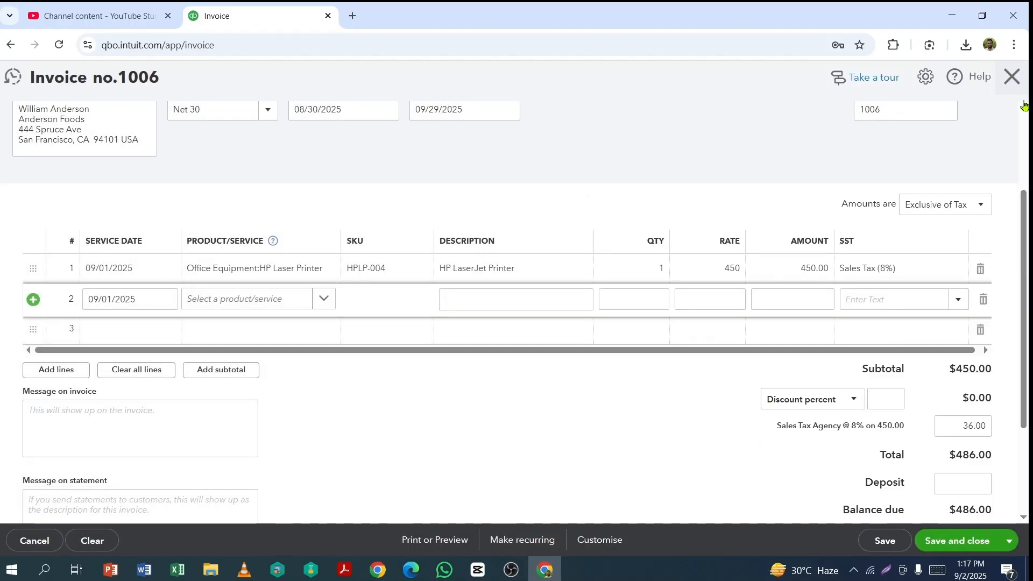
Step: Fill in the second invoice line with Laptop Backpack, a quantity of 4 and Sales Tax (8%)
{"action": "left_click", "coordinate": [324, 300]}
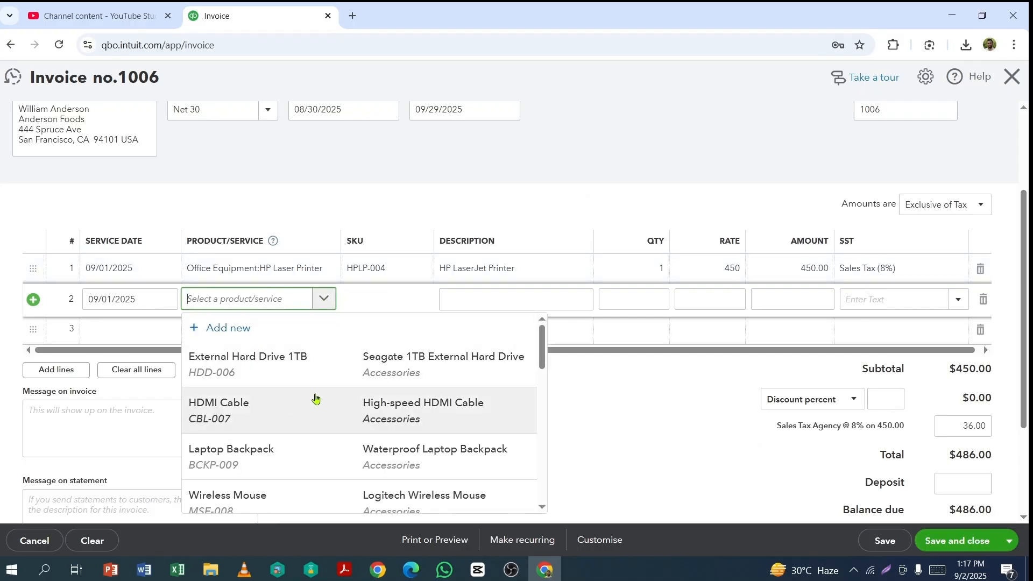
{"action": "left_click", "coordinate": [236, 460]}
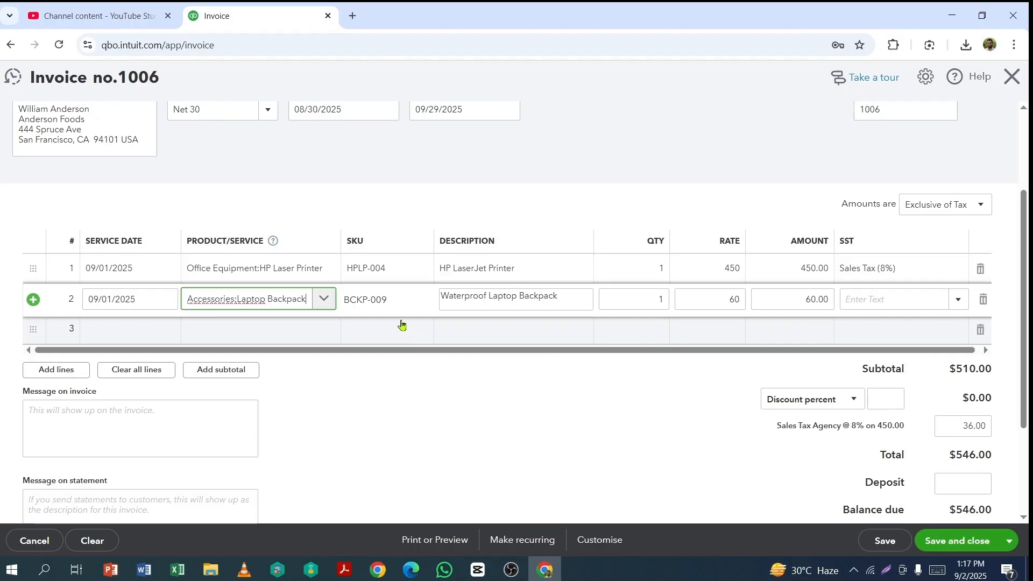
{"action": "key", "text": "Tab"}
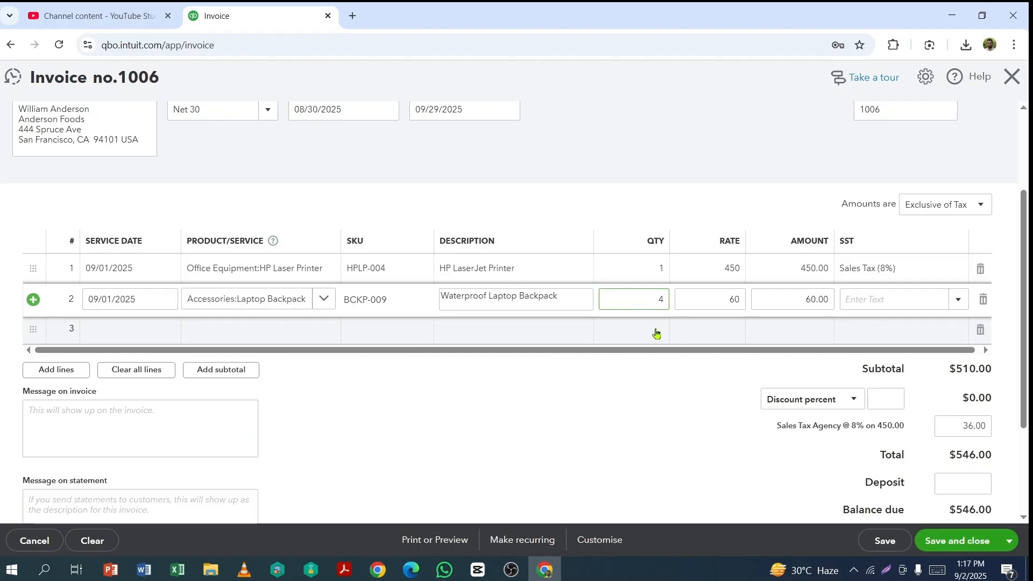
{"action": "left_click", "coordinate": [959, 299]}
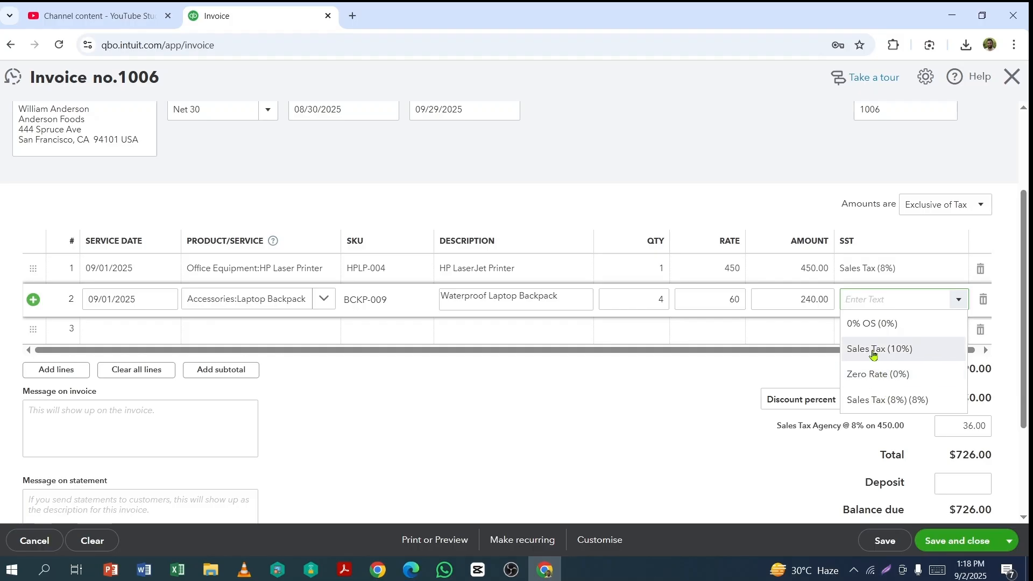
{"action": "left_click", "coordinate": [880, 401]}
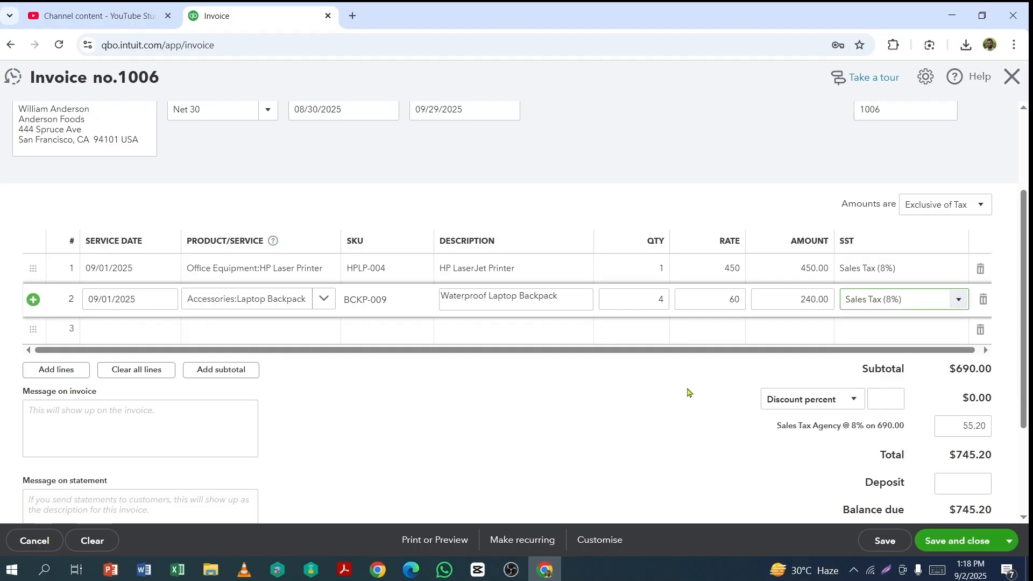
Step: Enter "Thank you for business with us" as the message on statement
{"action": "scroll", "coordinate": [688, 391], "scroll_direction": "down", "scroll_amount": 3}
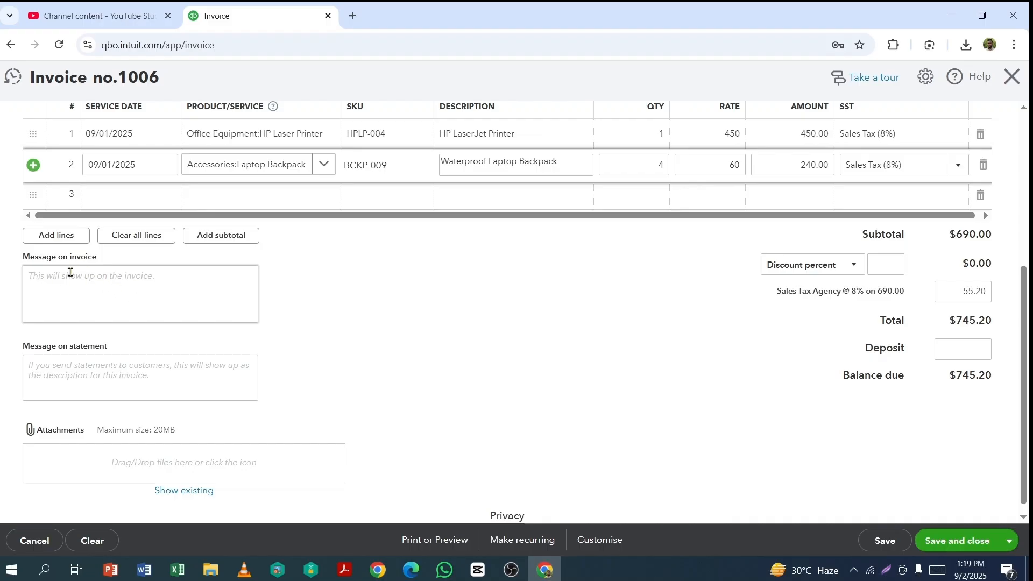
{"action": "left_click", "coordinate": [113, 280]}
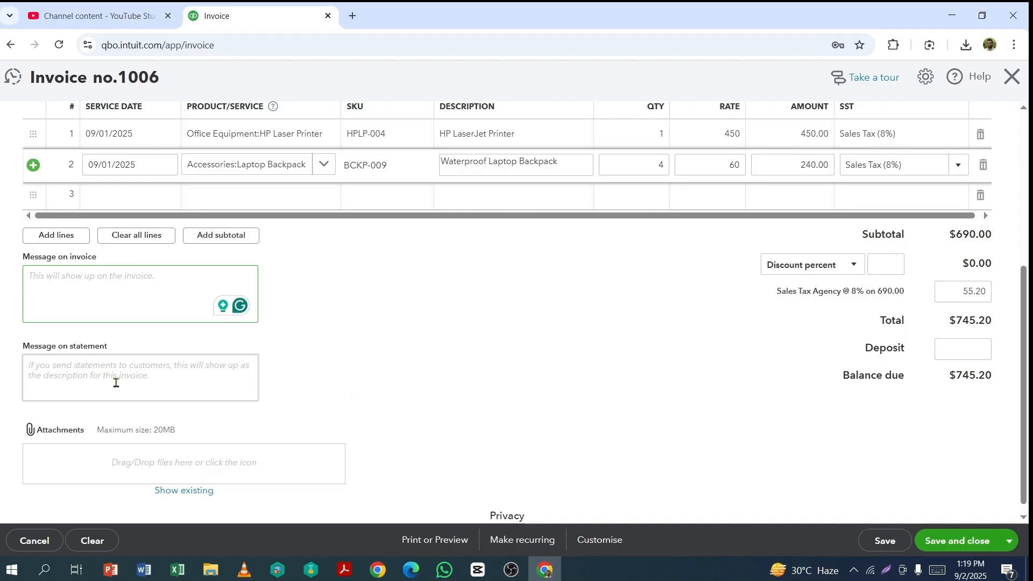
{"action": "left_click", "coordinate": [116, 383]}
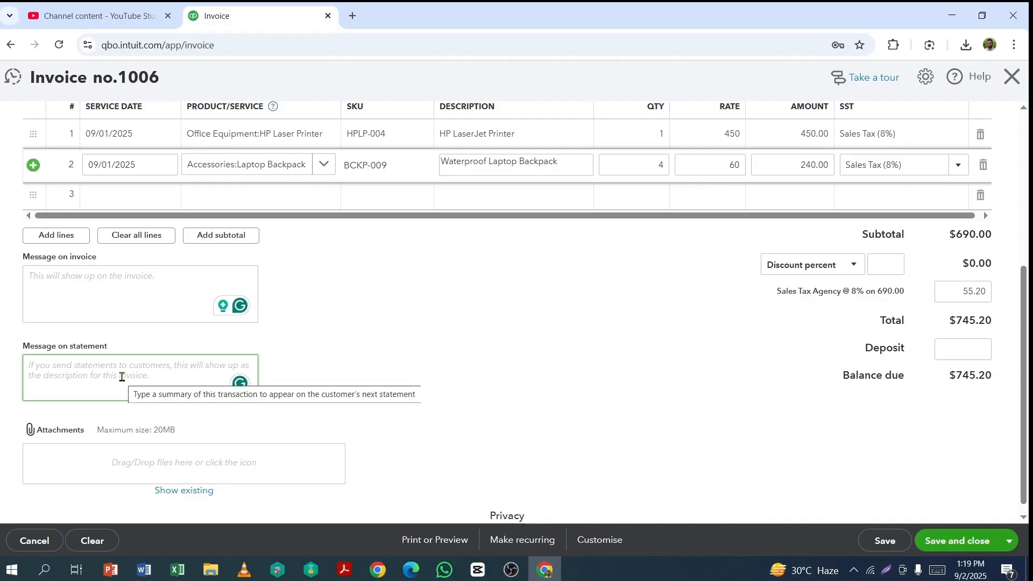
{"action": "type", "text": "Th"}
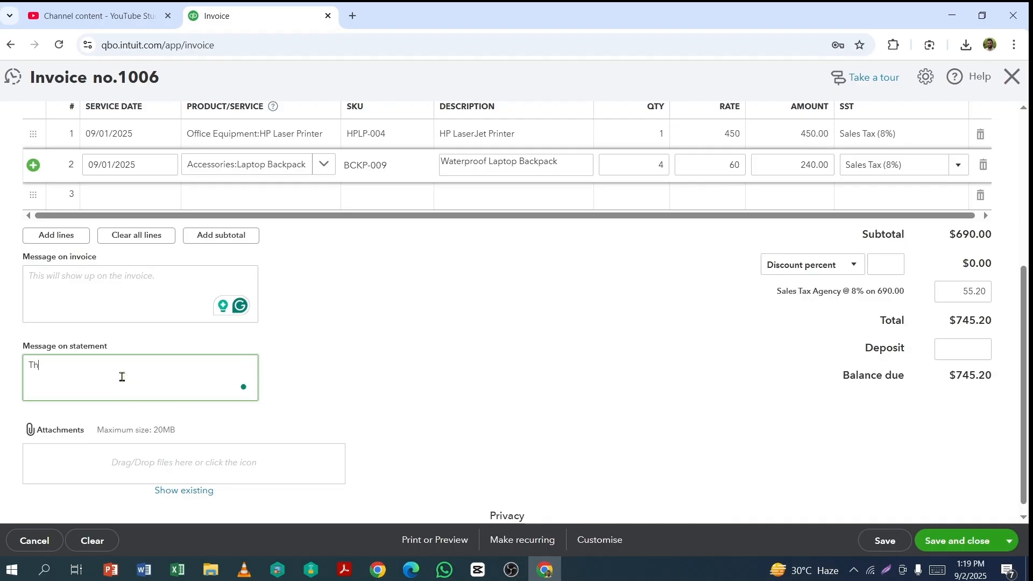
{"action": "type", "text": "ank you for business with us"}
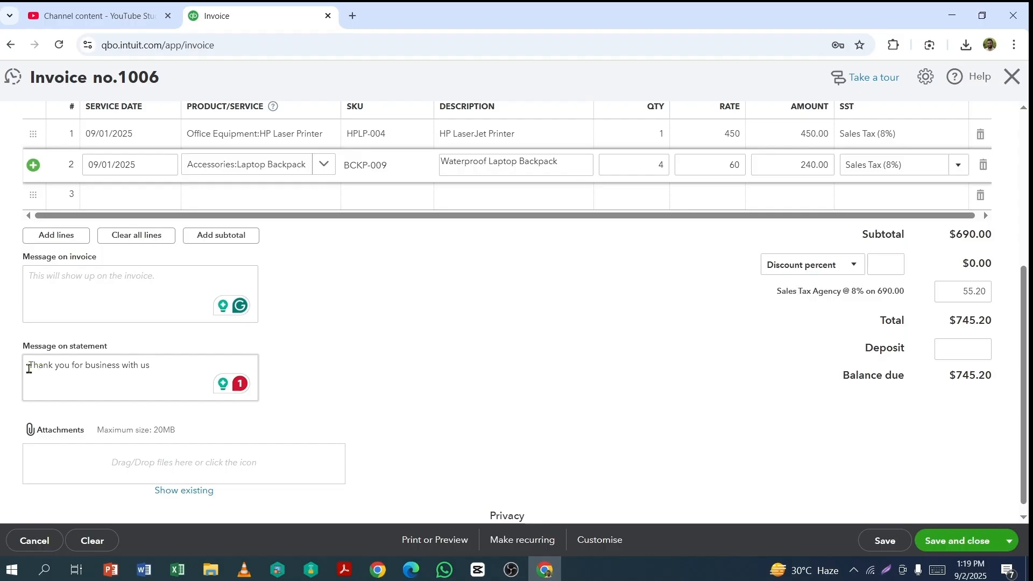
{"action": "left_click", "coordinate": [661, 445]}
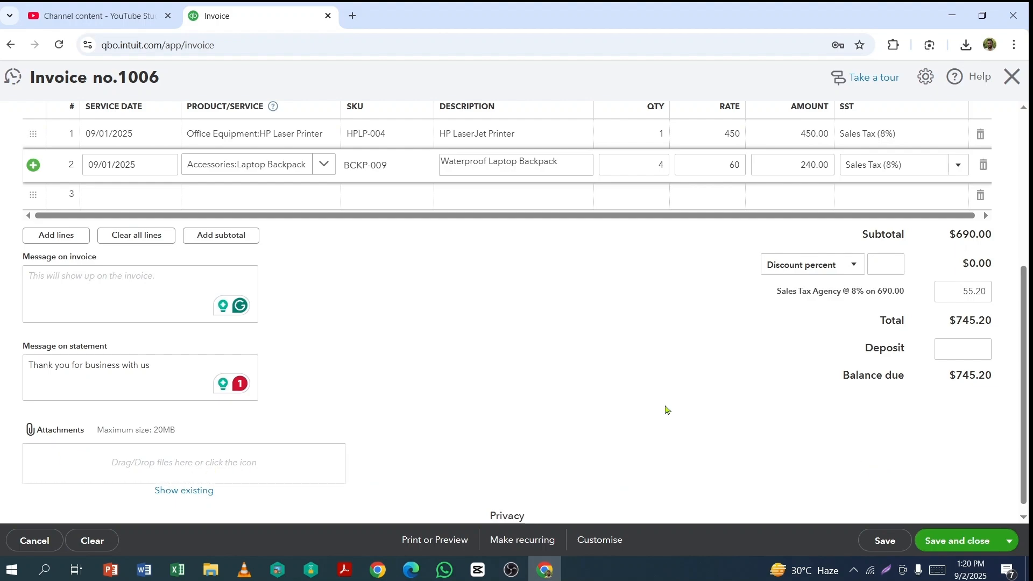
{"action": "left_click", "coordinate": [598, 540]}
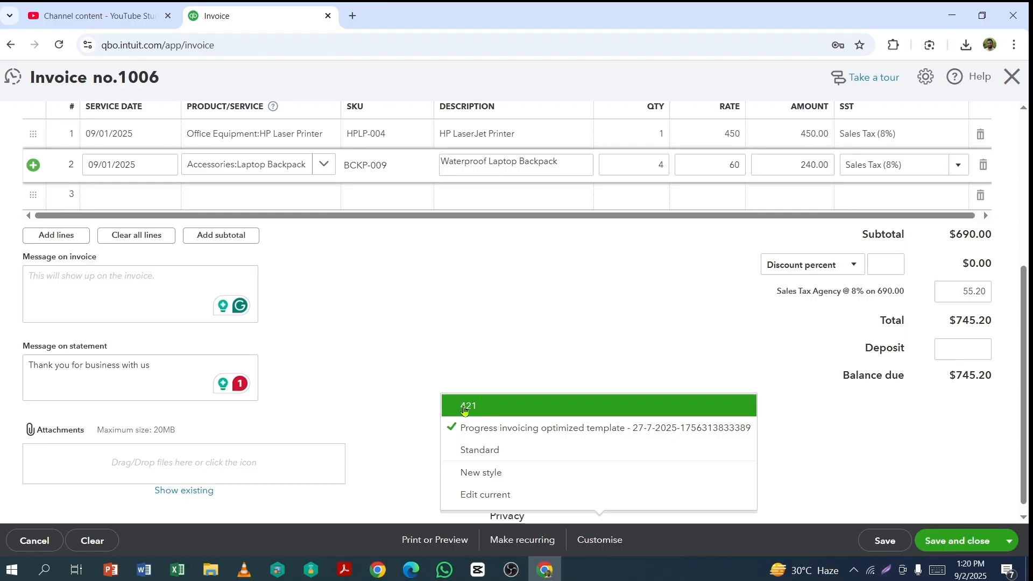
{"action": "left_click", "coordinate": [858, 485]}
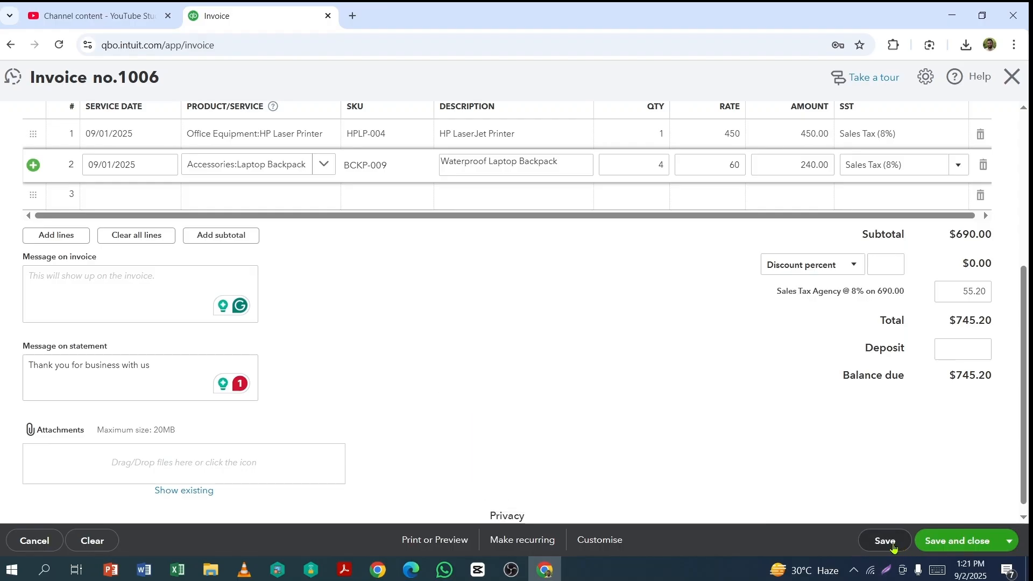
Step: Save the invoice with the Save and send option and review the email's recipient, message body and preview
{"action": "left_click", "coordinate": [1010, 545]}
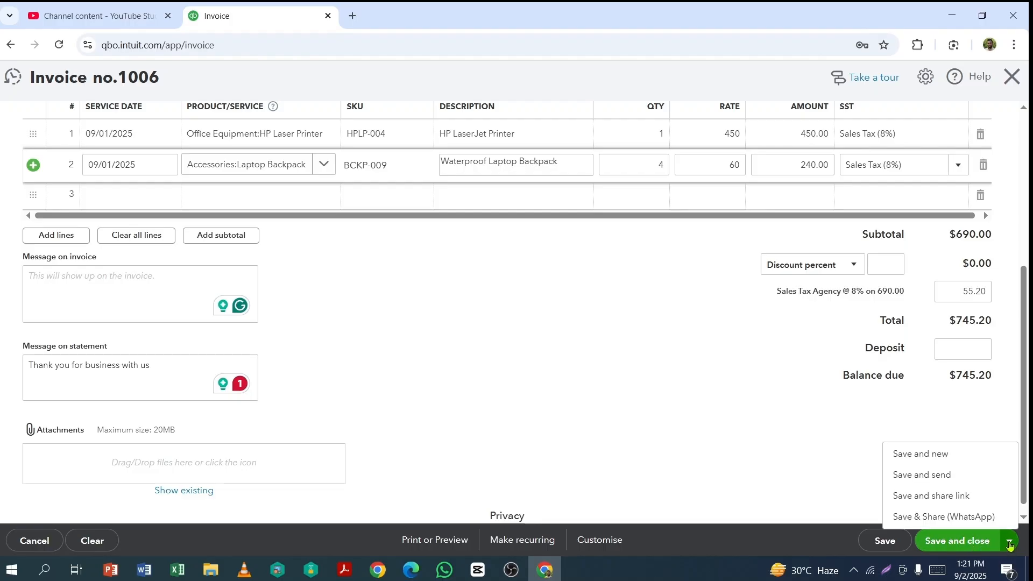
{"action": "left_click", "coordinate": [925, 479]}
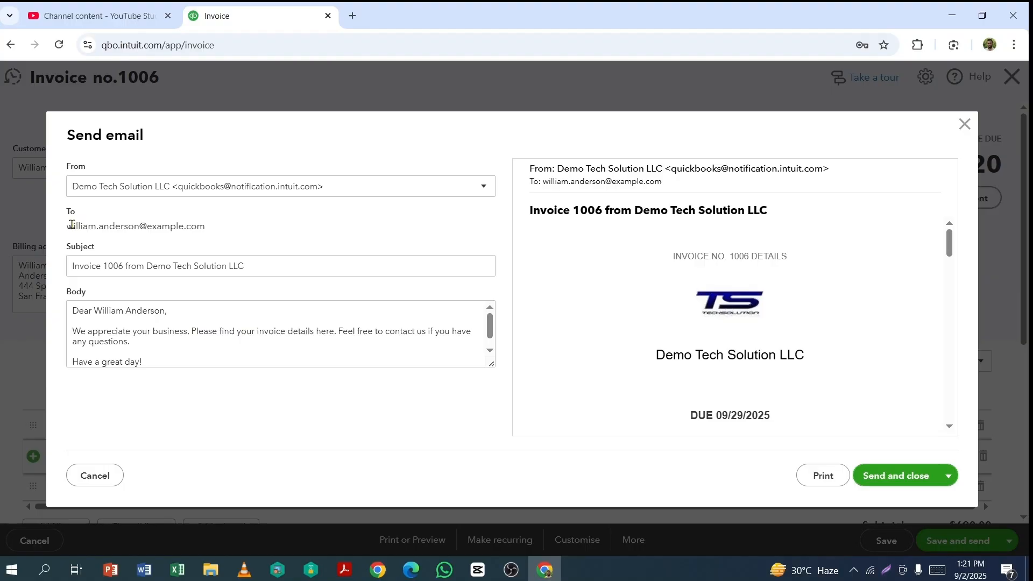
{"action": "left_click_drag", "start_coordinate": [71, 225], "coordinate": [219, 233]}
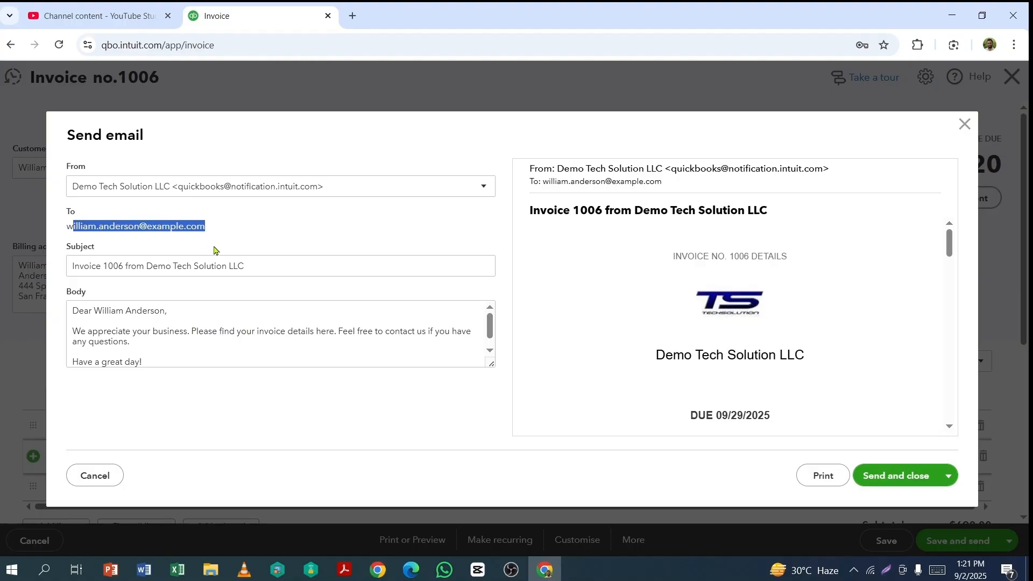
{"action": "left_click", "coordinate": [223, 321]}
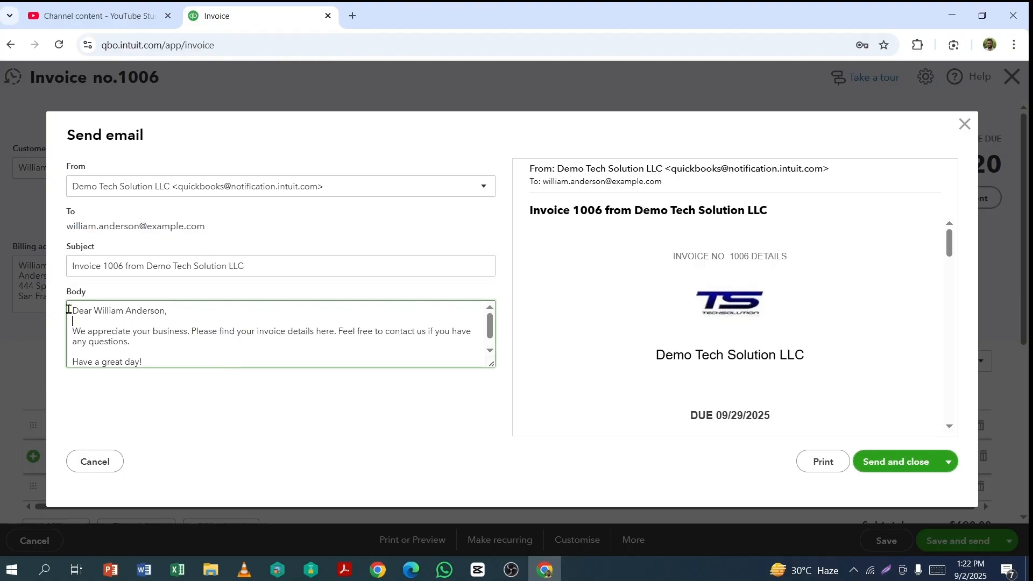
{"action": "left_click_drag", "start_coordinate": [69, 309], "coordinate": [170, 360]}
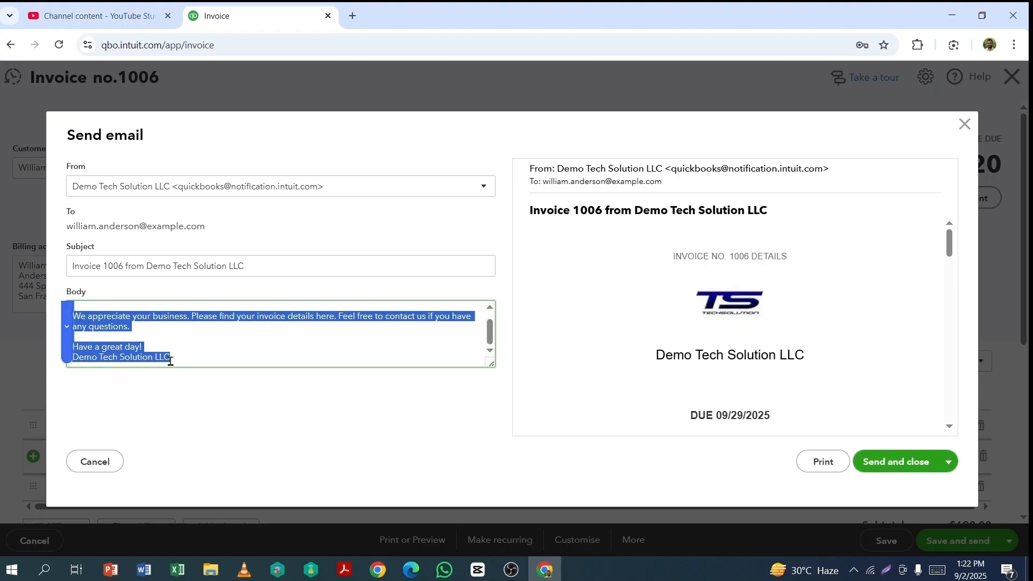
{"action": "scroll", "coordinate": [214, 353], "scroll_direction": "up", "scroll_amount": 1}
{"action": "scroll", "coordinate": [609, 279], "scroll_direction": "down", "scroll_amount": 1}
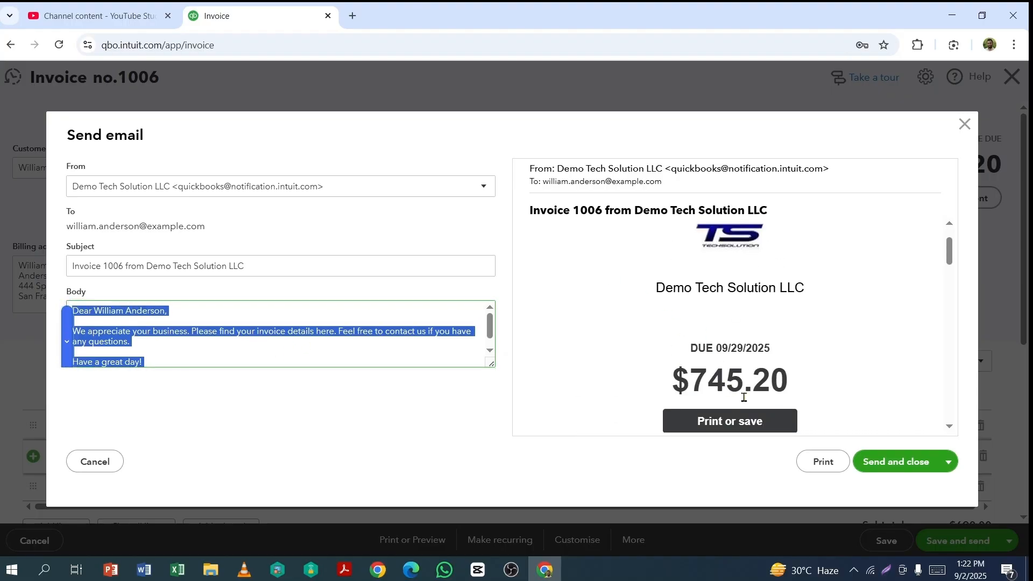
{"action": "scroll", "coordinate": [830, 385], "scroll_direction": "down", "scroll_amount": 1}
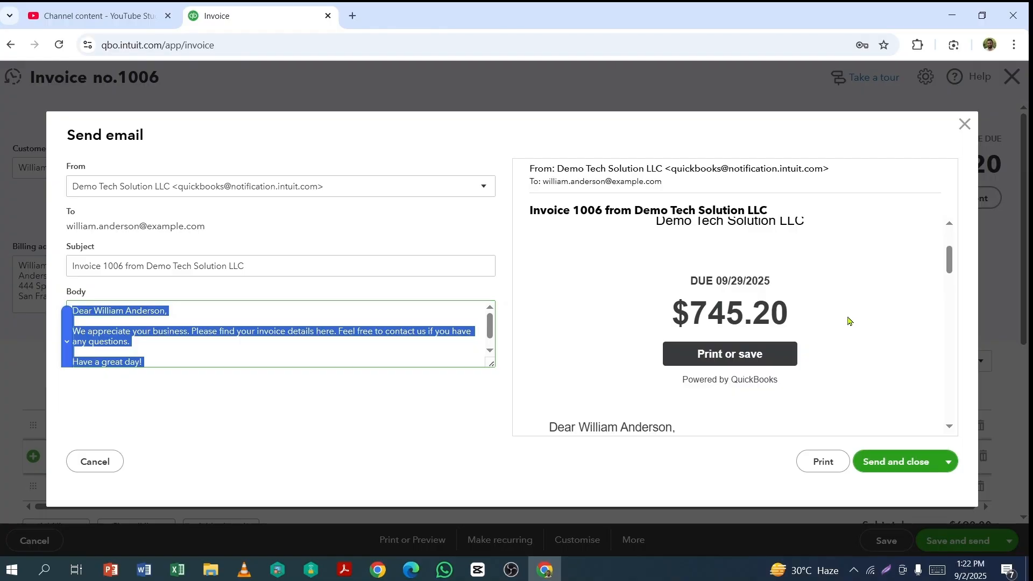
Step: Open the printable PDF of the invoice, check its details, lines and totals, and return to the invoice email
{"action": "left_click", "coordinate": [823, 463]}
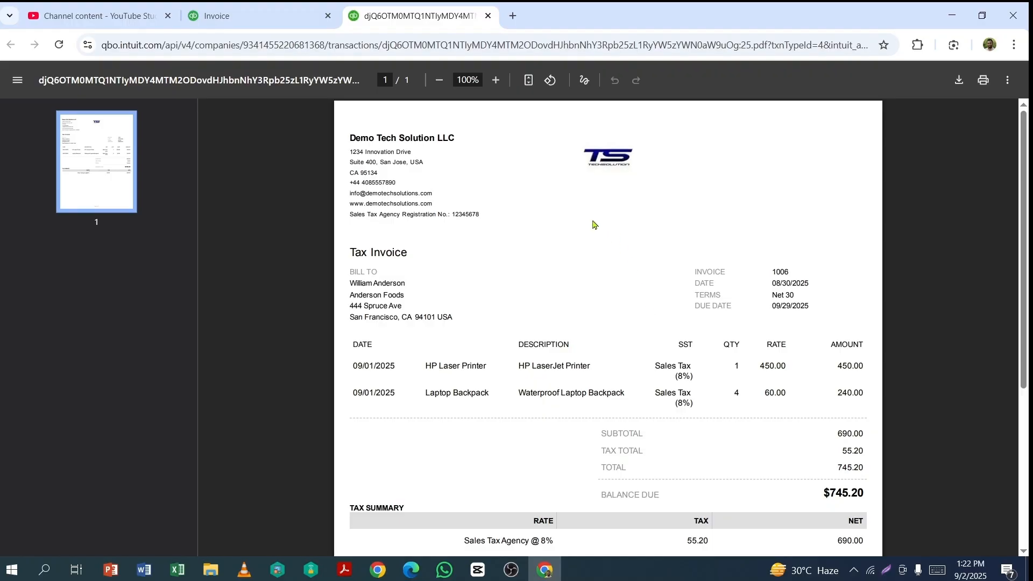
{"action": "scroll", "coordinate": [656, 367], "scroll_direction": "down", "scroll_amount": 3}
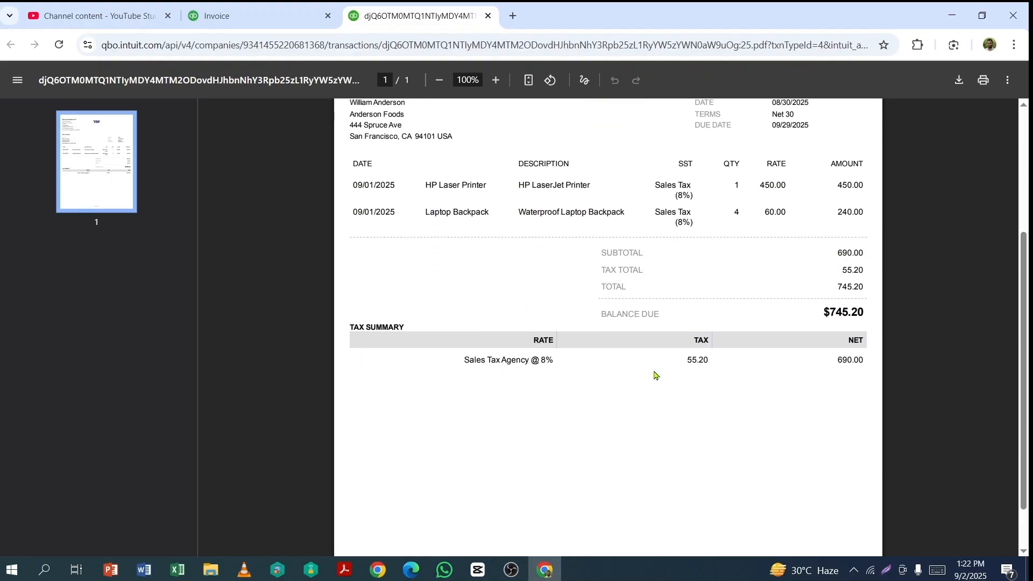
{"action": "scroll", "coordinate": [650, 353], "scroll_direction": "up", "scroll_amount": 3}
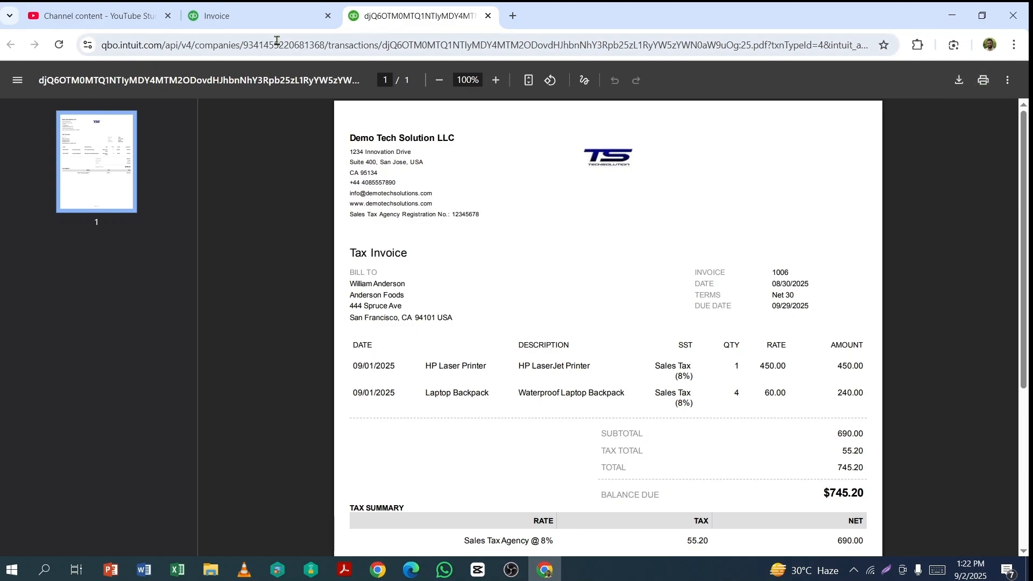
{"action": "left_click", "coordinate": [263, 20]}
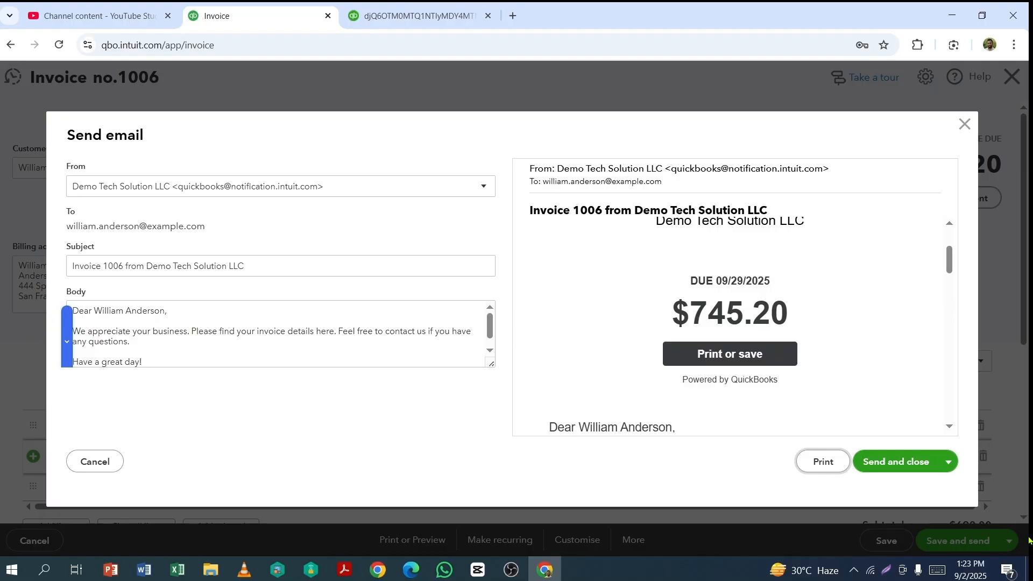
Step: Check the recipient address in the invoice email and close the email without sending it
{"action": "left_click_drag", "start_coordinate": [70, 229], "coordinate": [208, 227]}
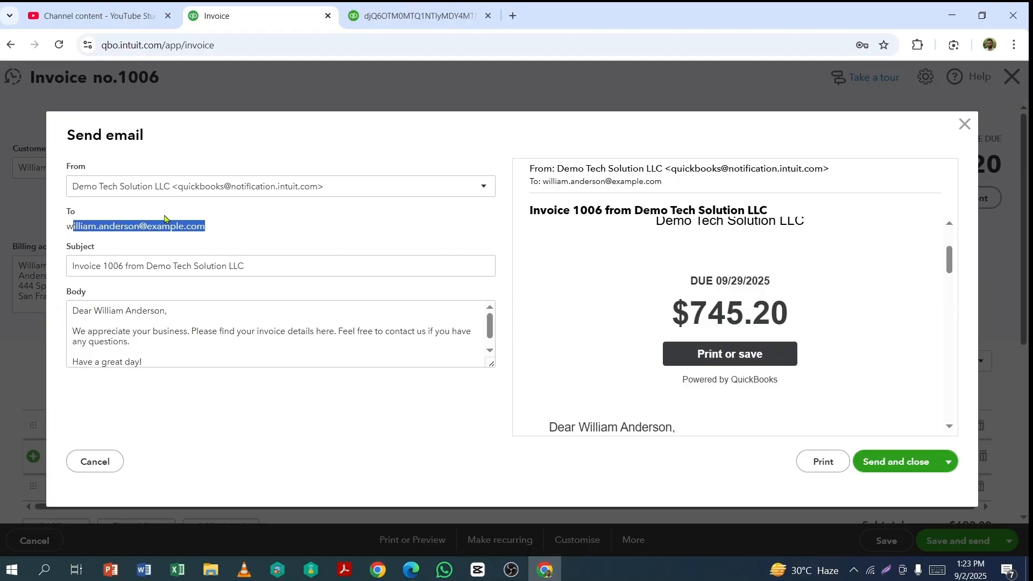
{"action": "left_click", "coordinate": [878, 373]}
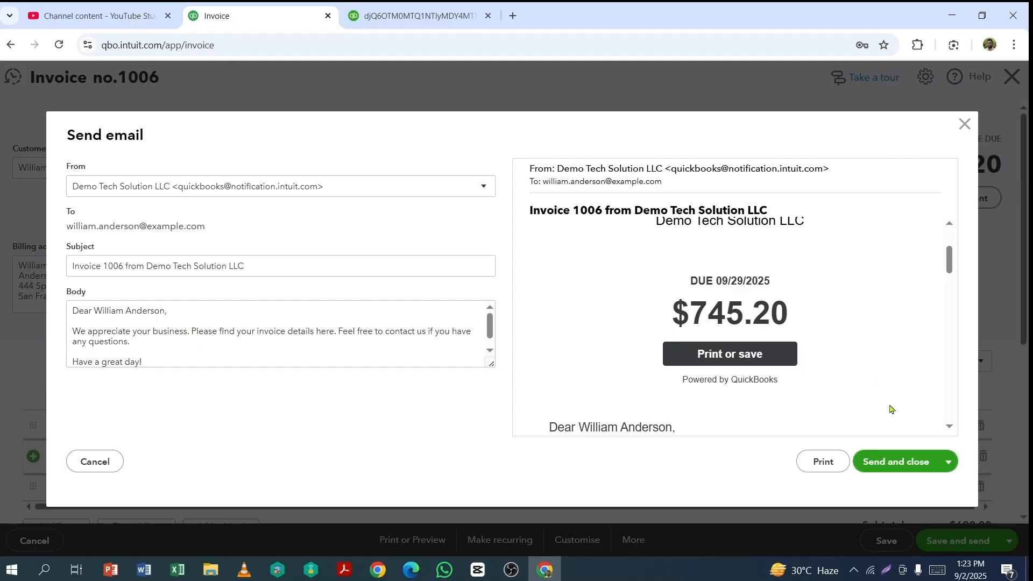
{"action": "left_click", "coordinate": [964, 125]}
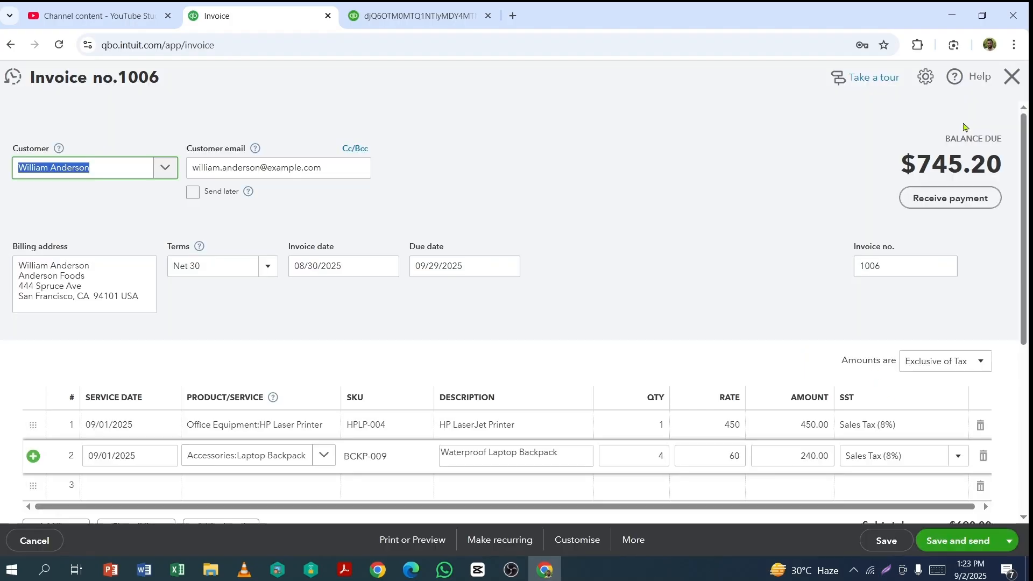
{"action": "scroll", "coordinate": [938, 403], "scroll_direction": "down", "scroll_amount": 4}
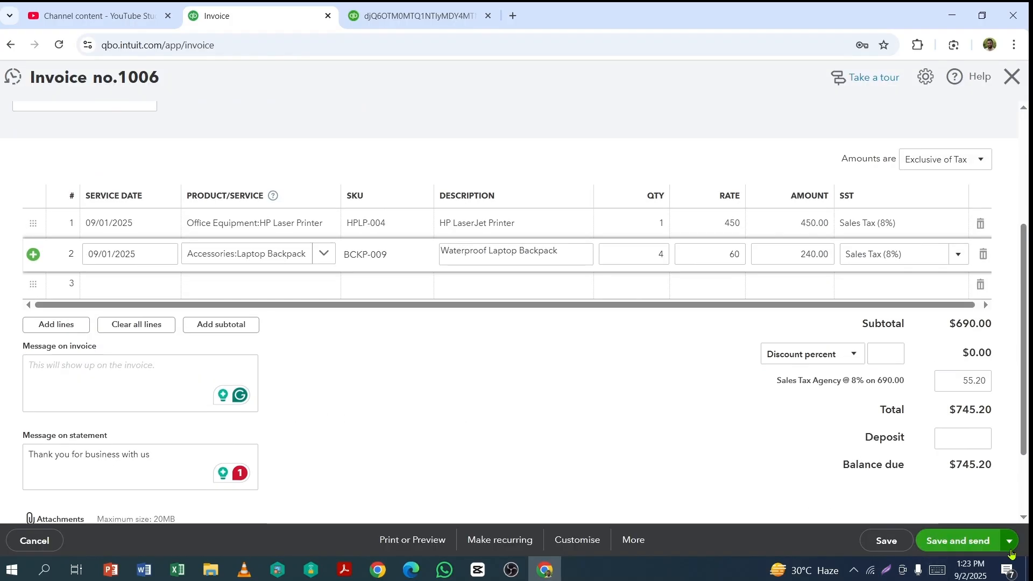
Step: Save the customer invoice and close its form with the Save and close option
{"action": "left_click", "coordinate": [1011, 547]}
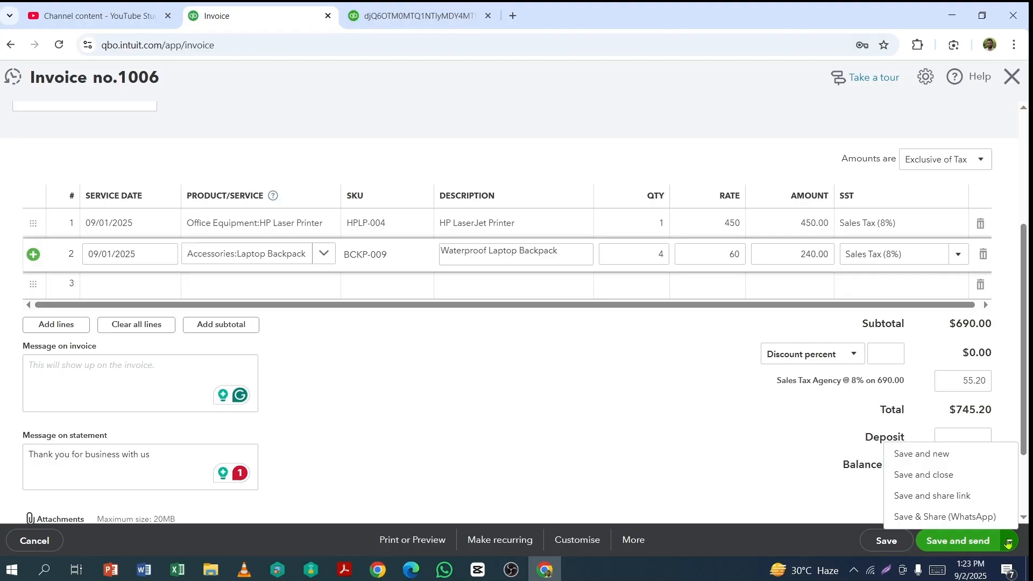
{"action": "left_click", "coordinate": [922, 478]}
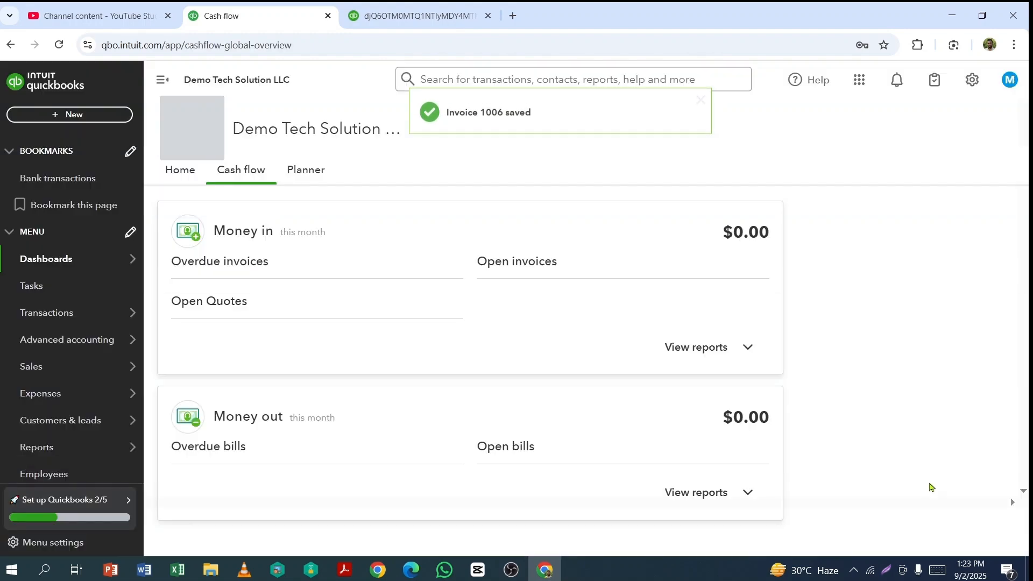
Step: Open the Invoices list under Sales and check the new invoice's amount, due status and available actions
{"action": "mouse_move", "coordinate": [22, 367]}
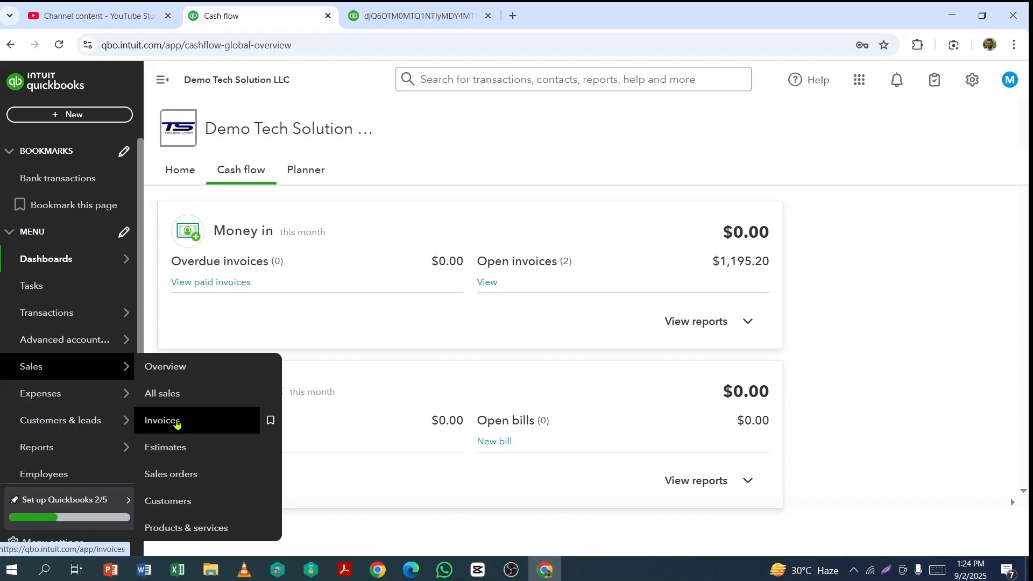
{"action": "left_click", "coordinate": [177, 424]}
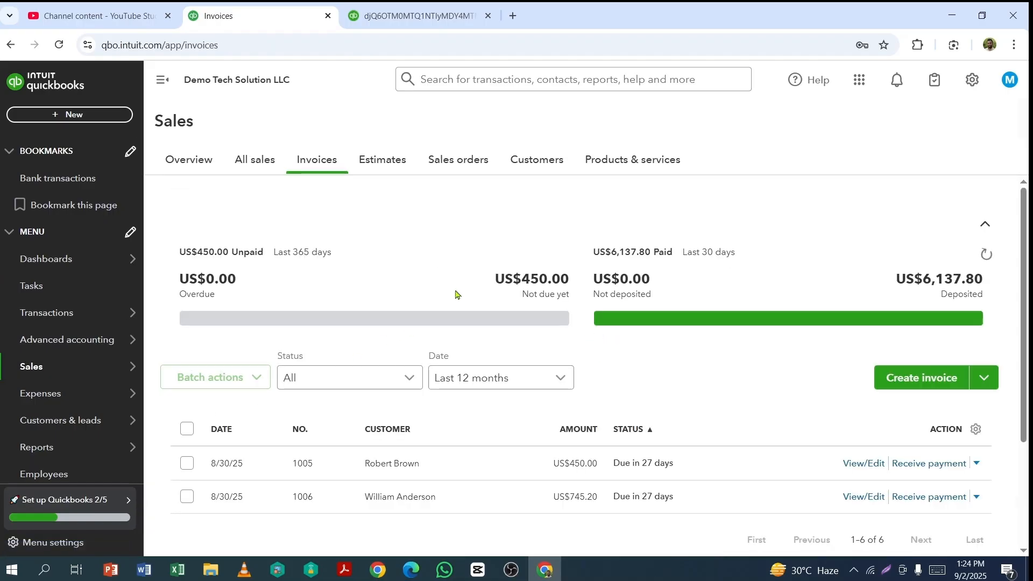
{"action": "scroll", "coordinate": [455, 294], "scroll_direction": "down", "scroll_amount": 3}
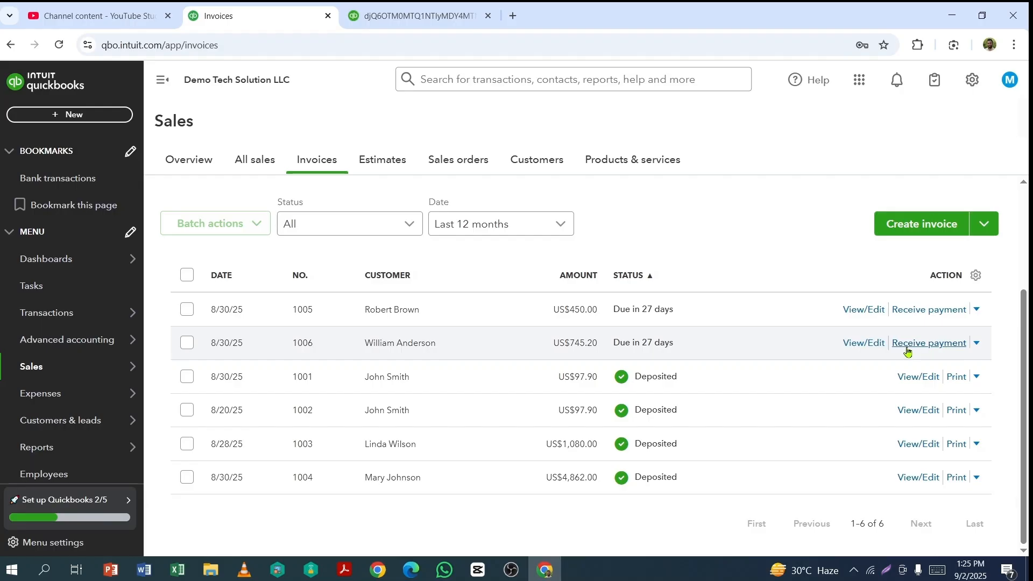
Step: Open the All sales list and review the new invoice's memo, amount and status among the other transactions
{"action": "left_click", "coordinate": [251, 164]}
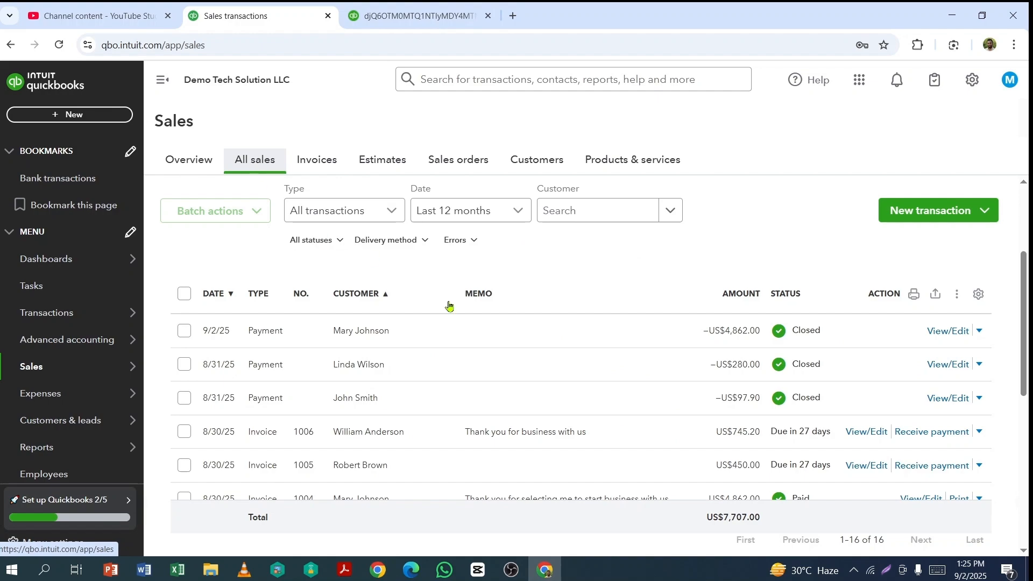
{"action": "scroll", "coordinate": [377, 371], "scroll_direction": "down", "scroll_amount": 3}
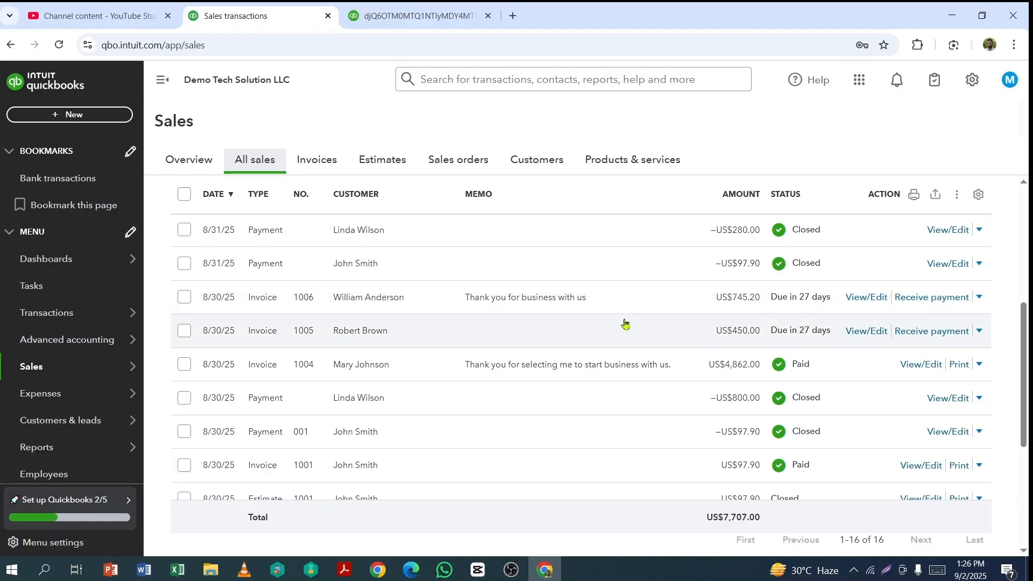
{"action": "scroll", "coordinate": [625, 323], "scroll_direction": "up", "scroll_amount": 5}
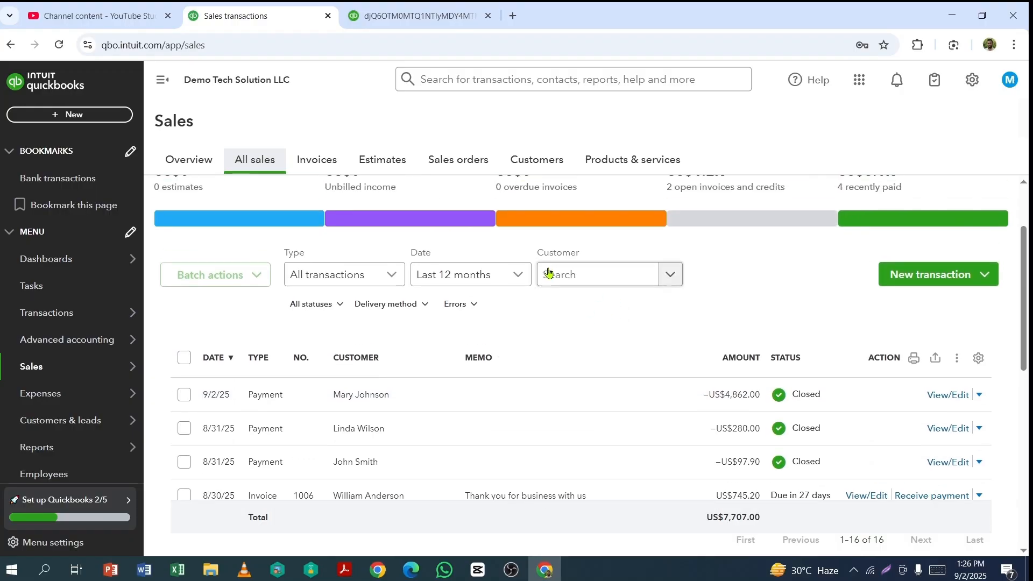